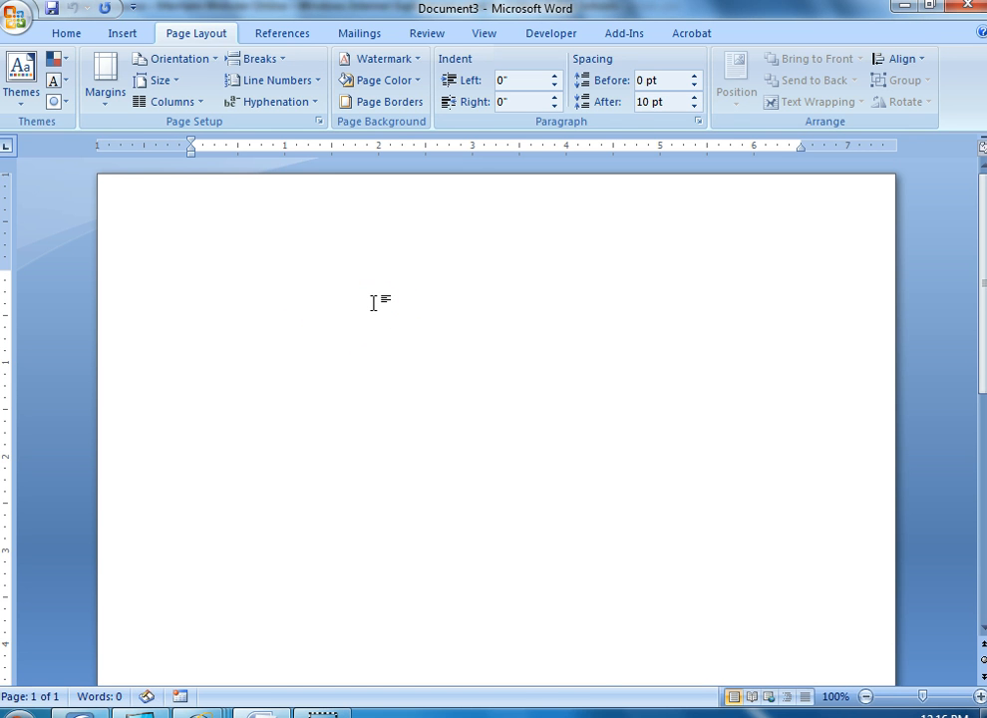
key(alt+Tab)
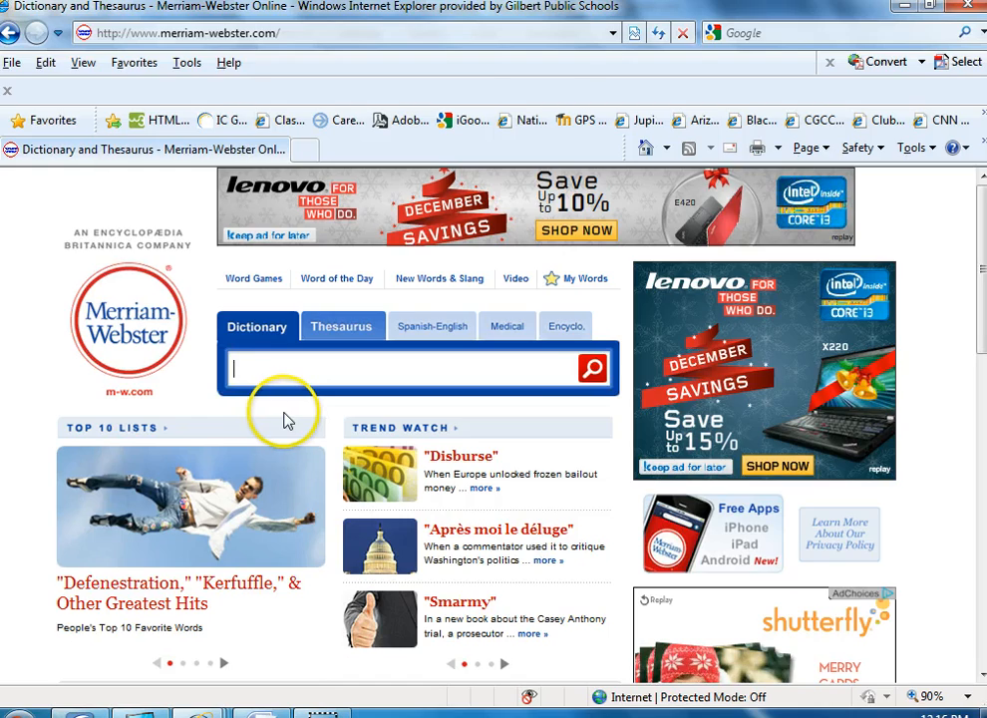
key(alt+Tab)
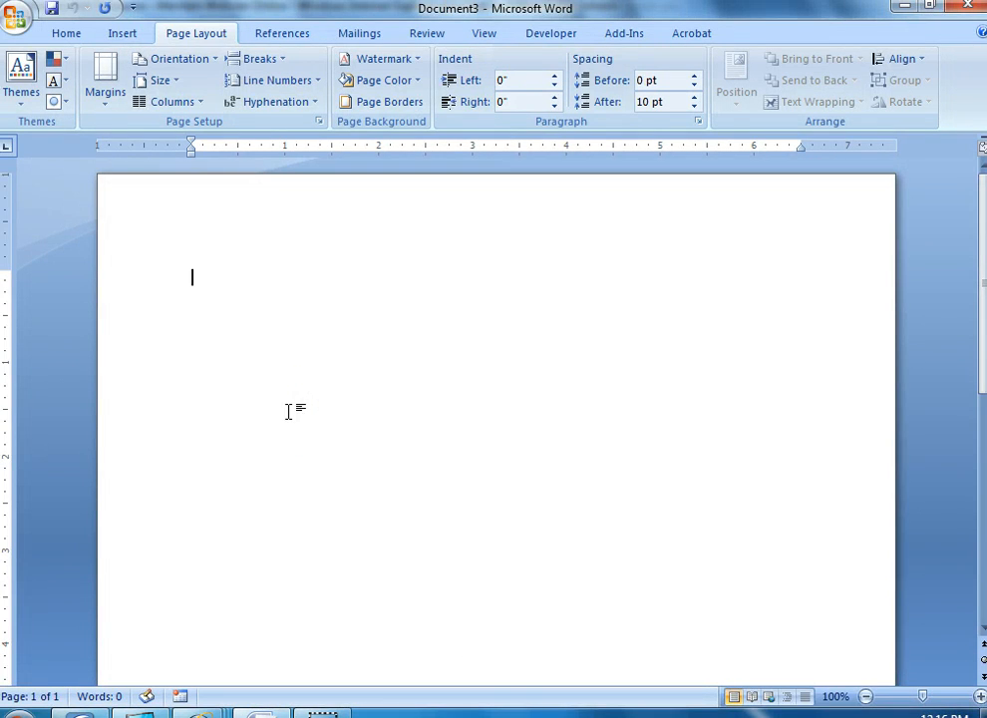
key(alt+Tab)
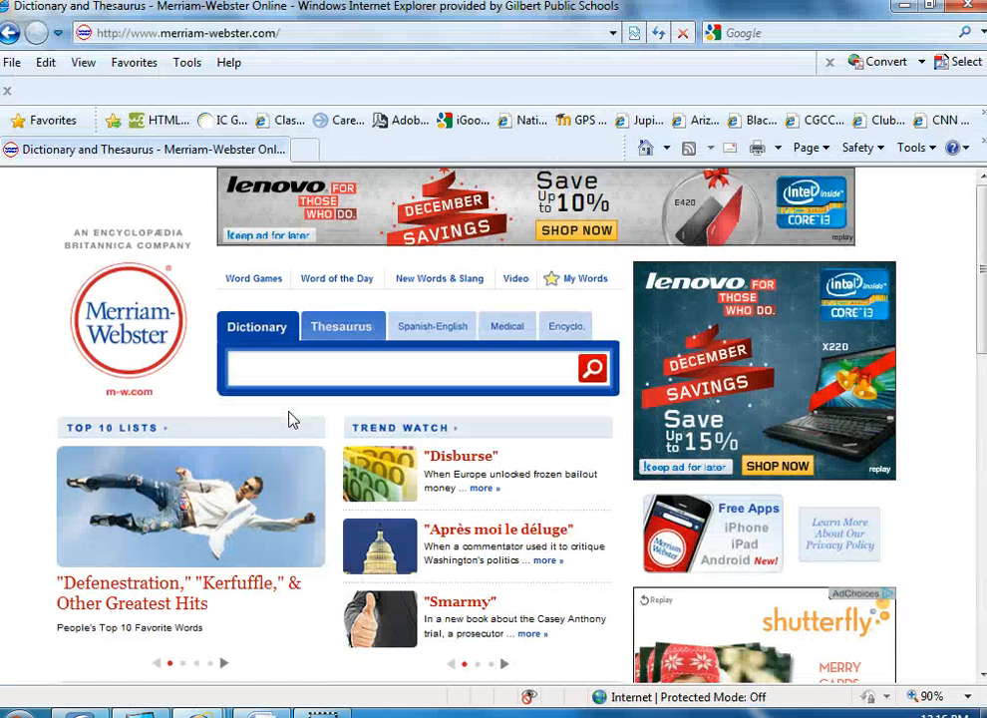
key(alt+Tab)
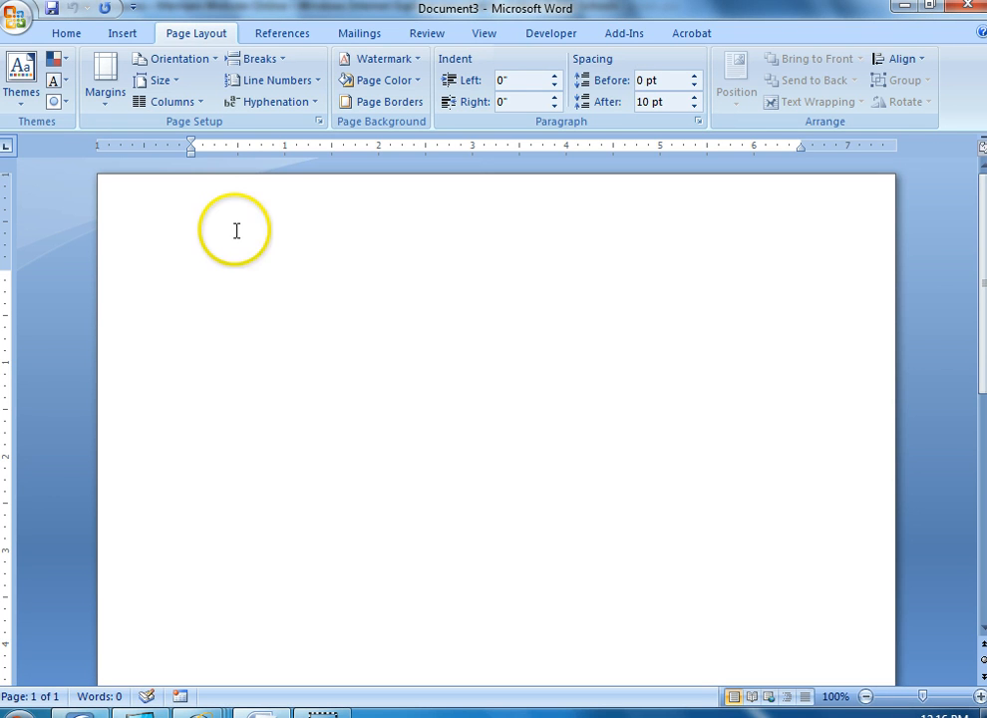
Insert a header into the blank document using the built-in Blank layout
click(122, 36)
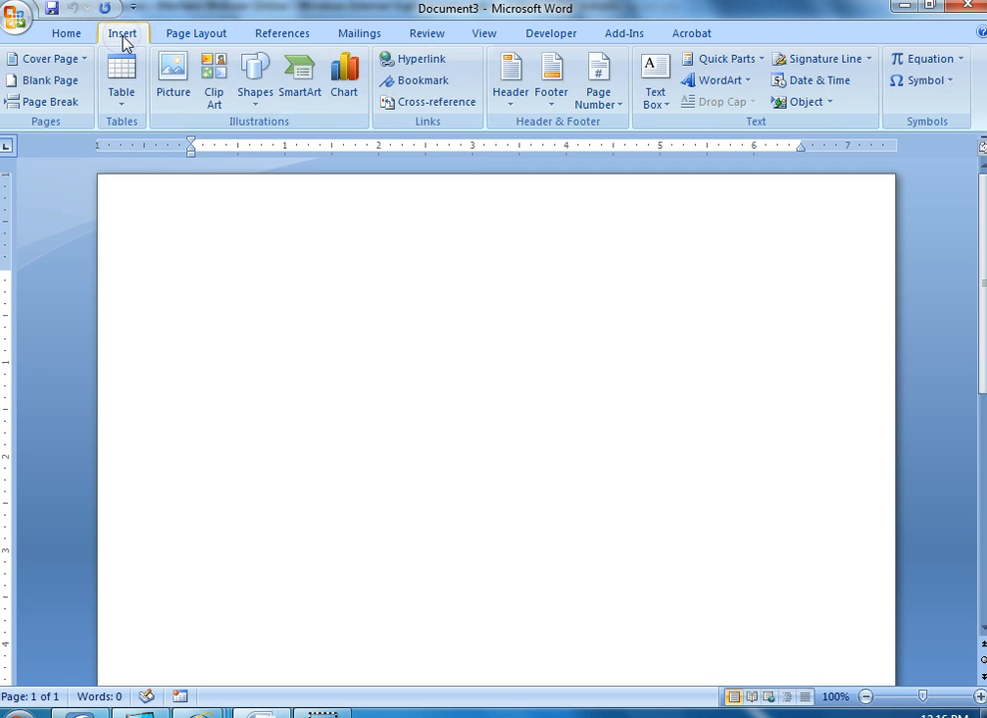
click(509, 106)
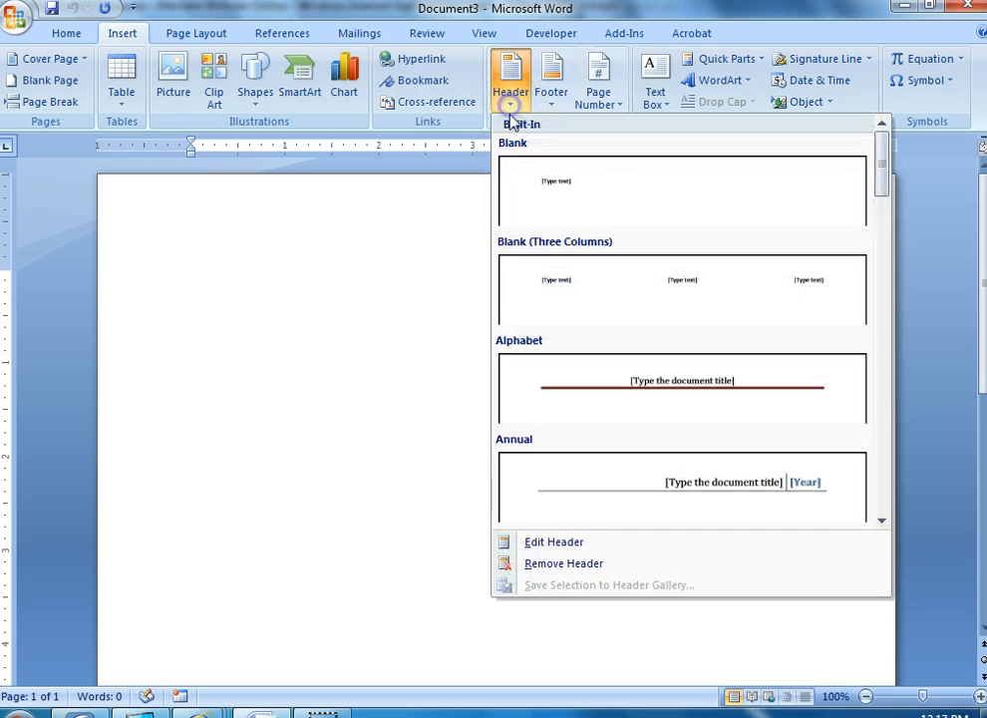
click(592, 195)
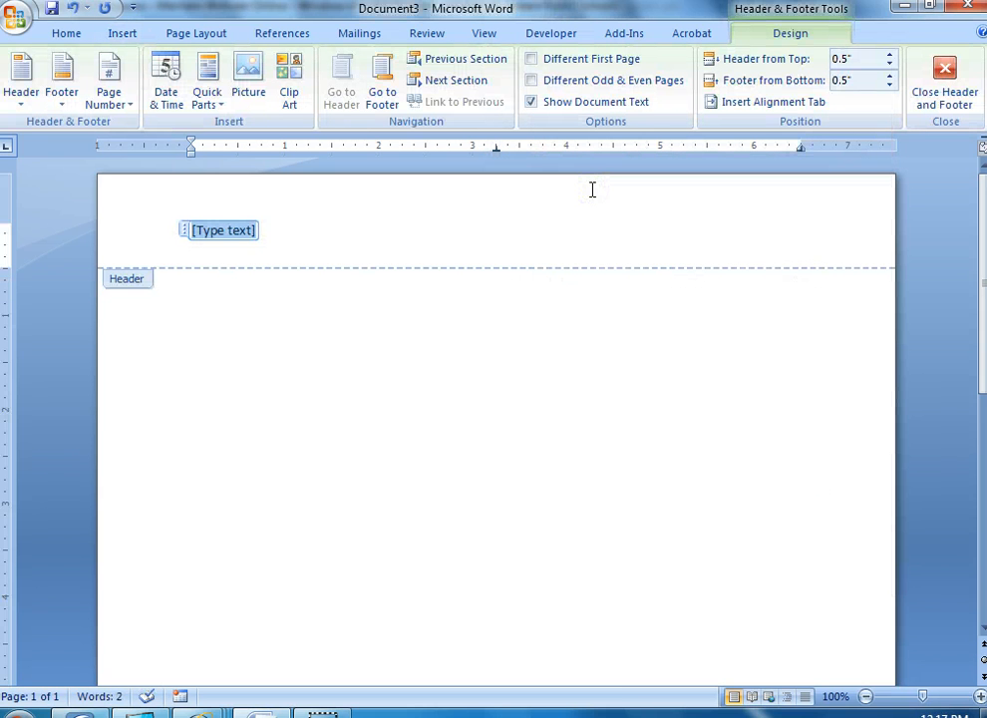
Fill the header with "First and Last Name", the right-aligned date 12/1/11 and "Class hour" on a second line, and close the header
text(First and Last Name)
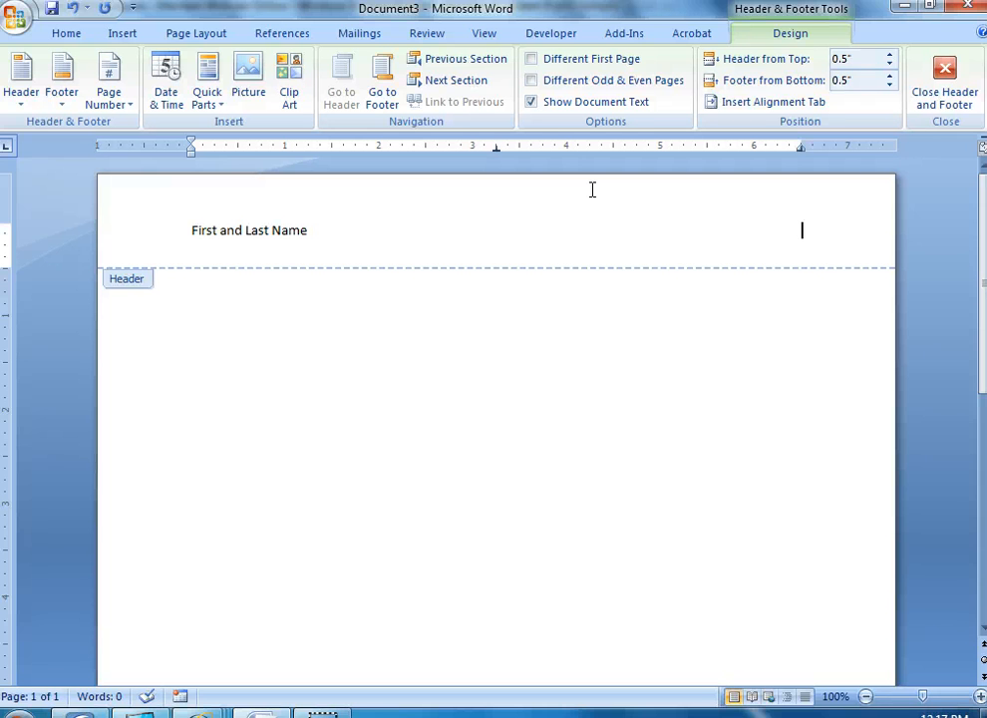
text(12/1)
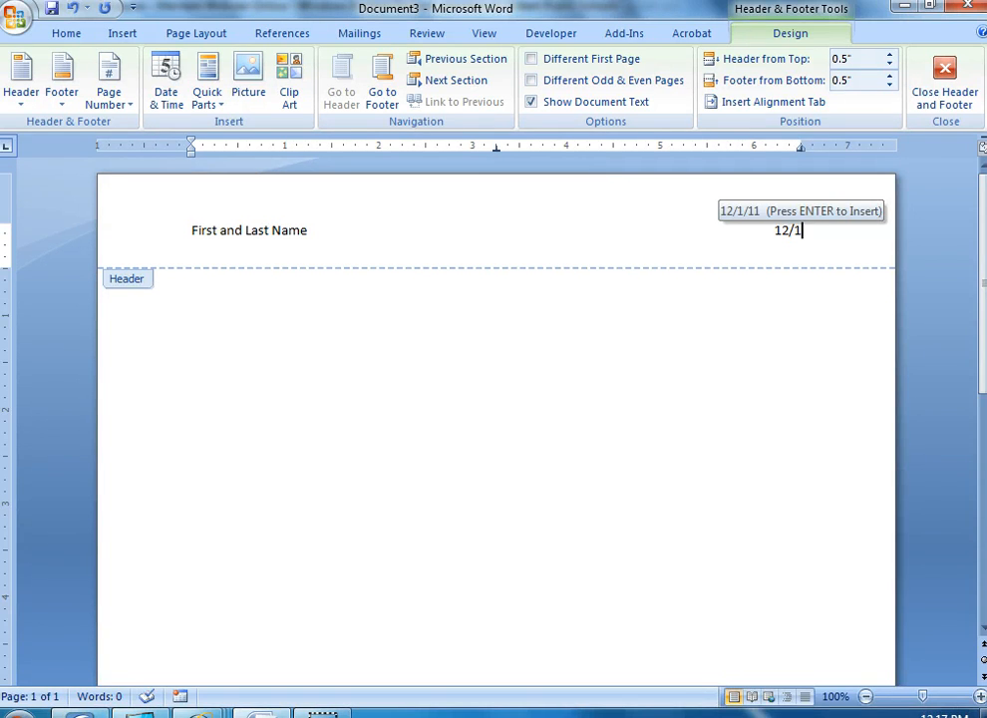
text(/11)
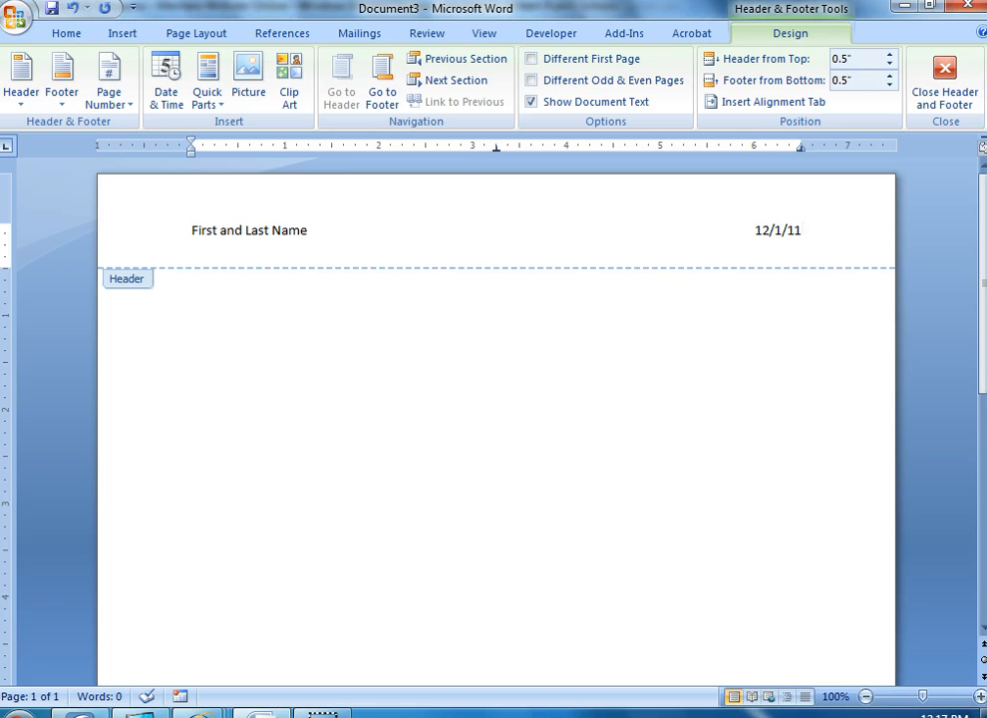
key(Return)
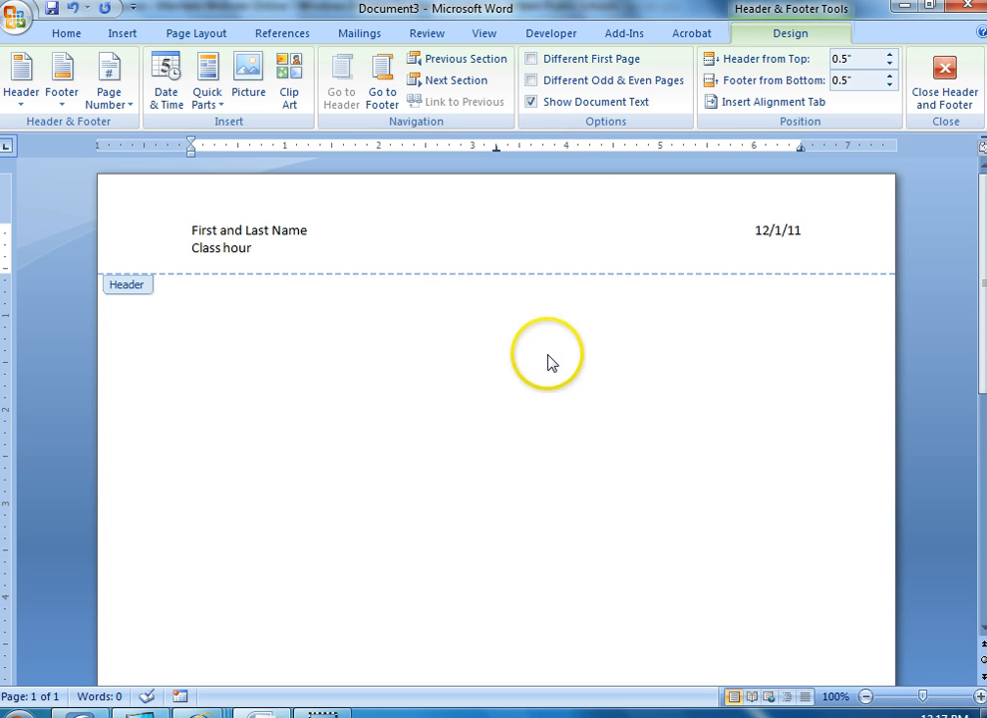
click(932, 104)
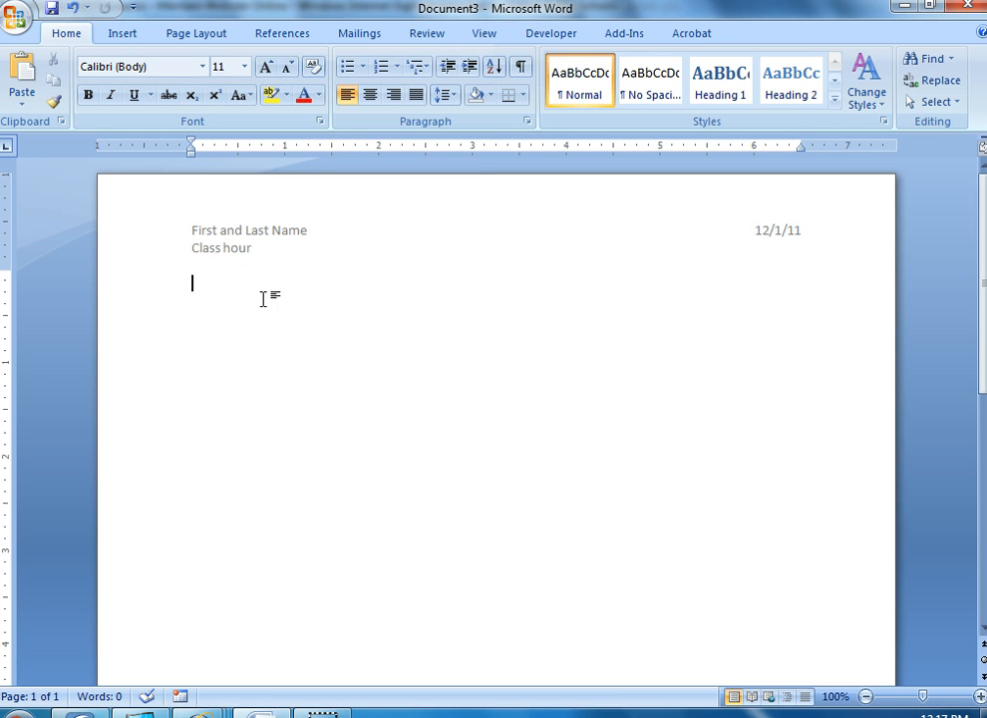
Enter the date 12/1/11 on the first body line and apply the No Spacing style to it and the empty line below
text(/1/11)
drag(152, 289, 167, 371)
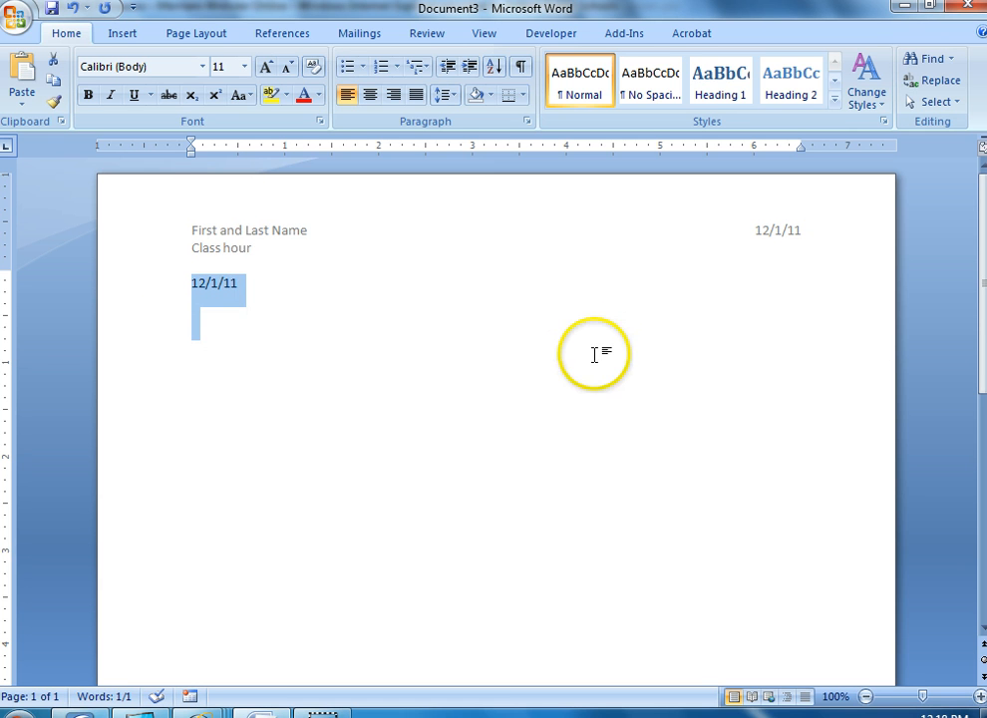
click(653, 110)
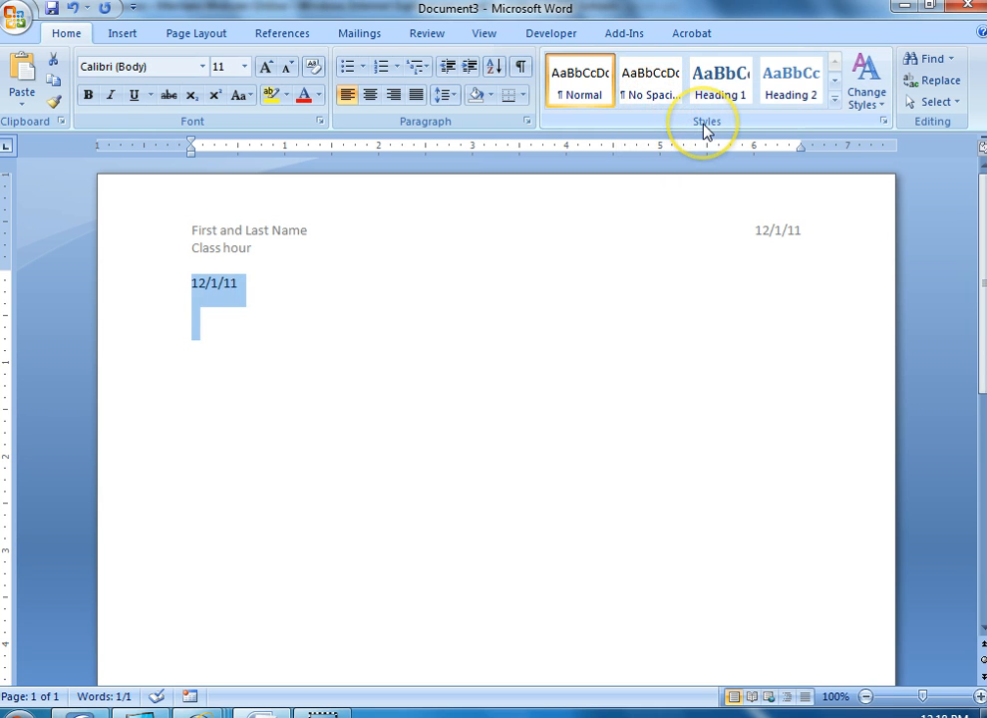
click(654, 104)
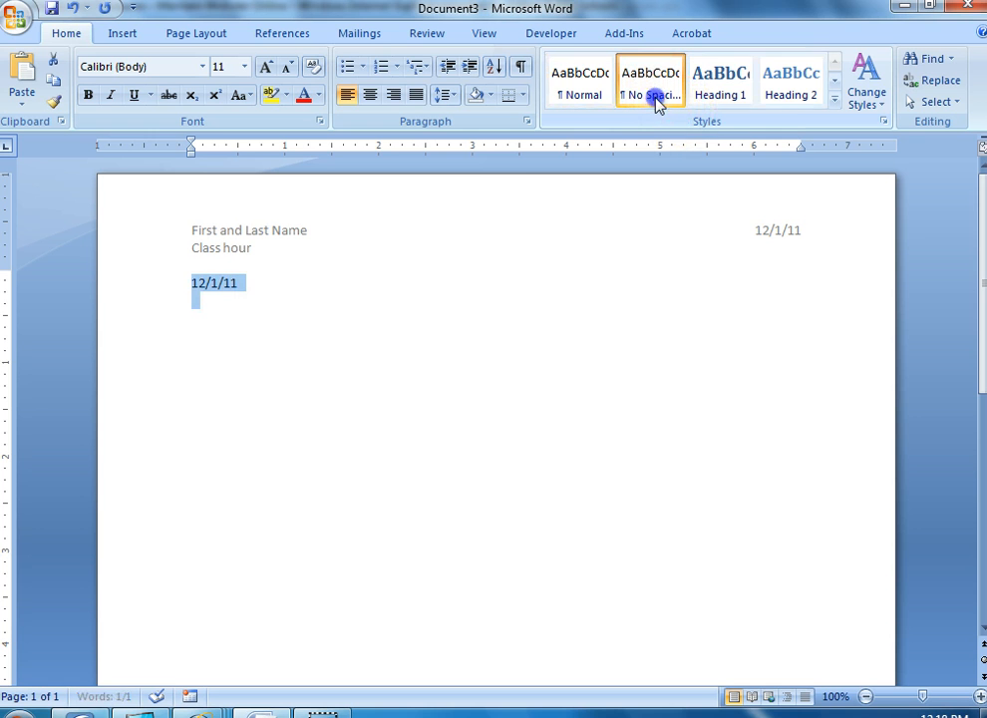
click(210, 301)
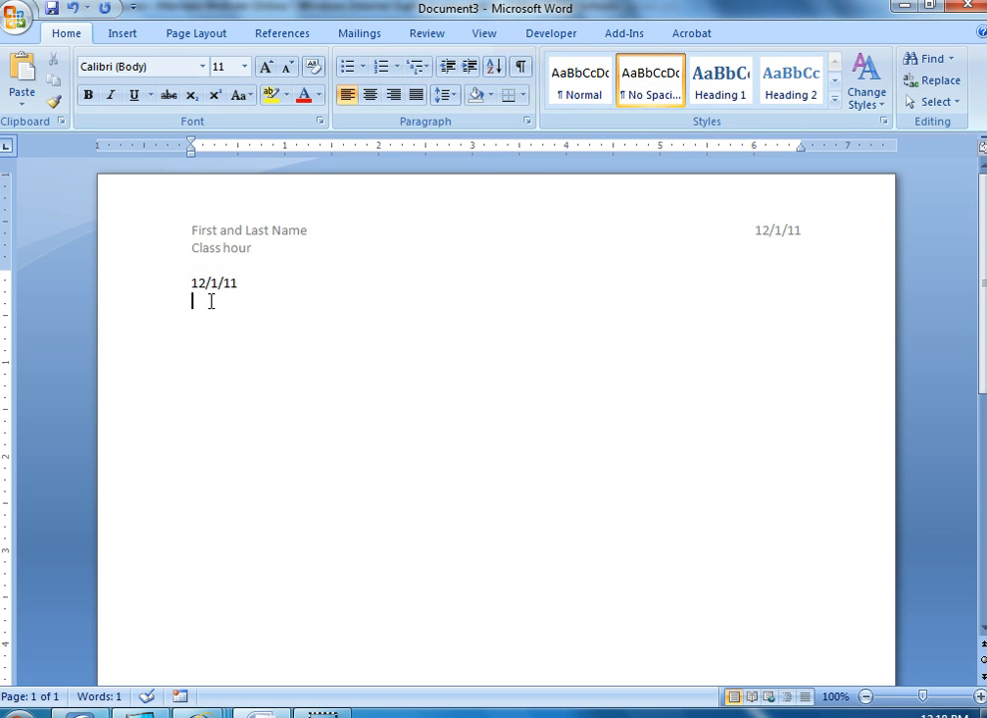
click(300, 301)
click(295, 301)
Switch to the Merriam-Webster site in Internet Explorer and open the Word of the Day entry
key(alt+Tab)
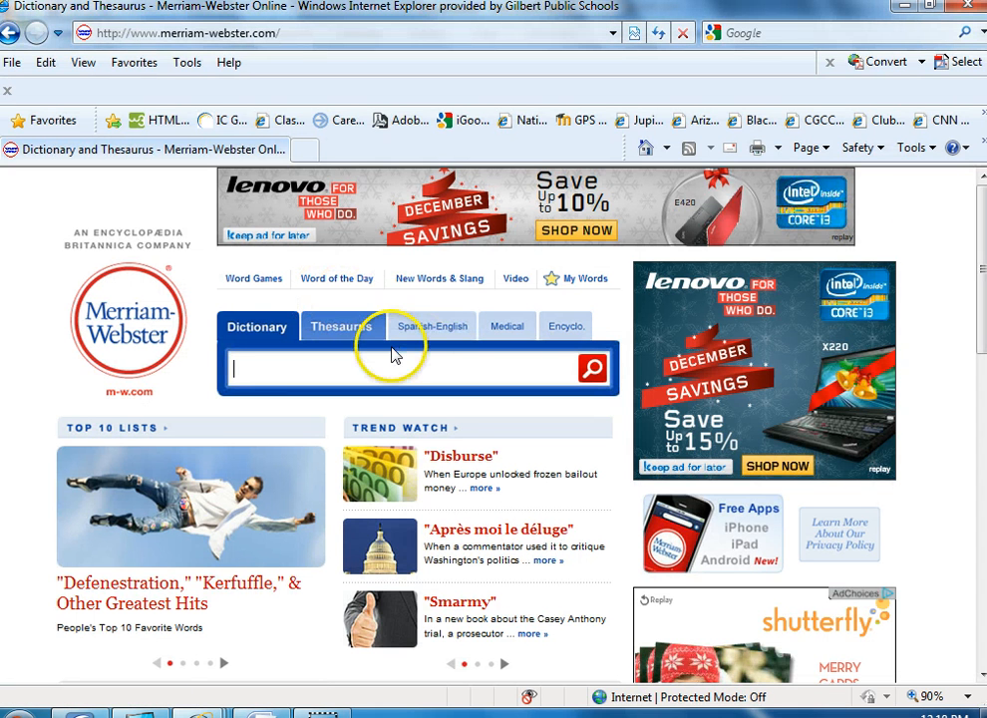
click(336, 284)
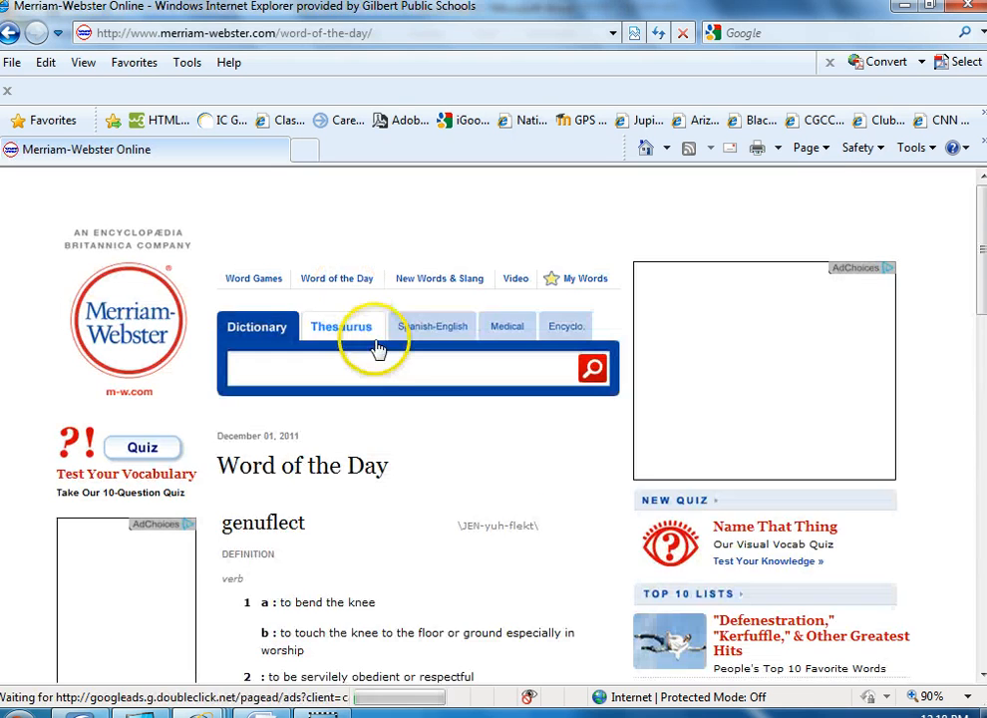
scroll(456, 415, down, 3)
scroll(456, 415, down, 2)
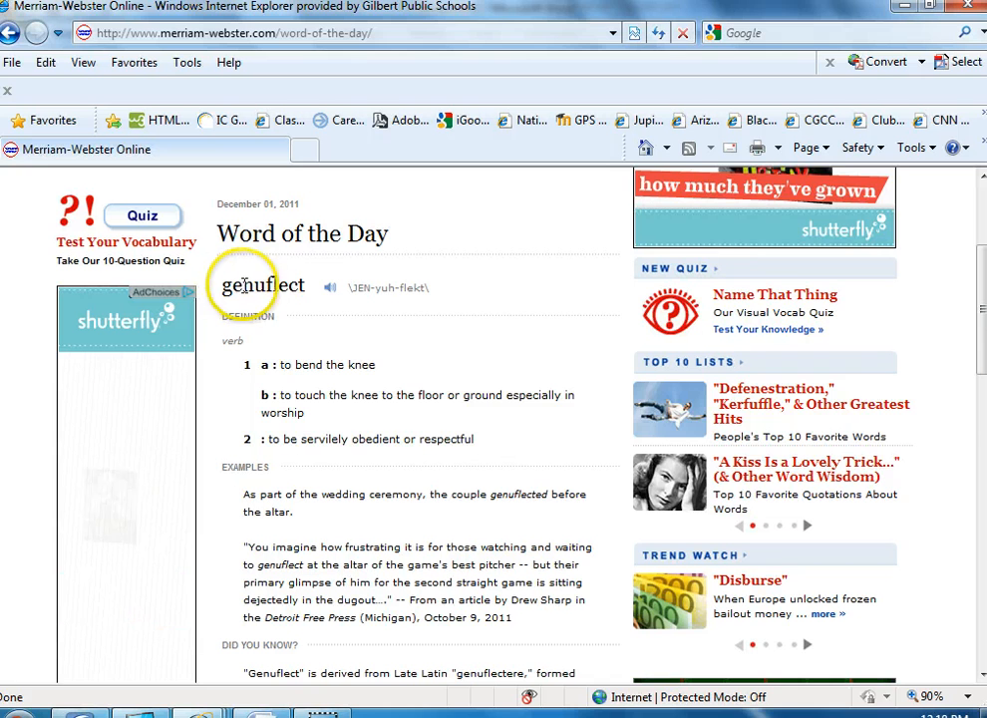
Switch to Word and enter "Genuflect, verb" below the body date, taking the part of speech from the Word of the Day page
key(alt+Tab)
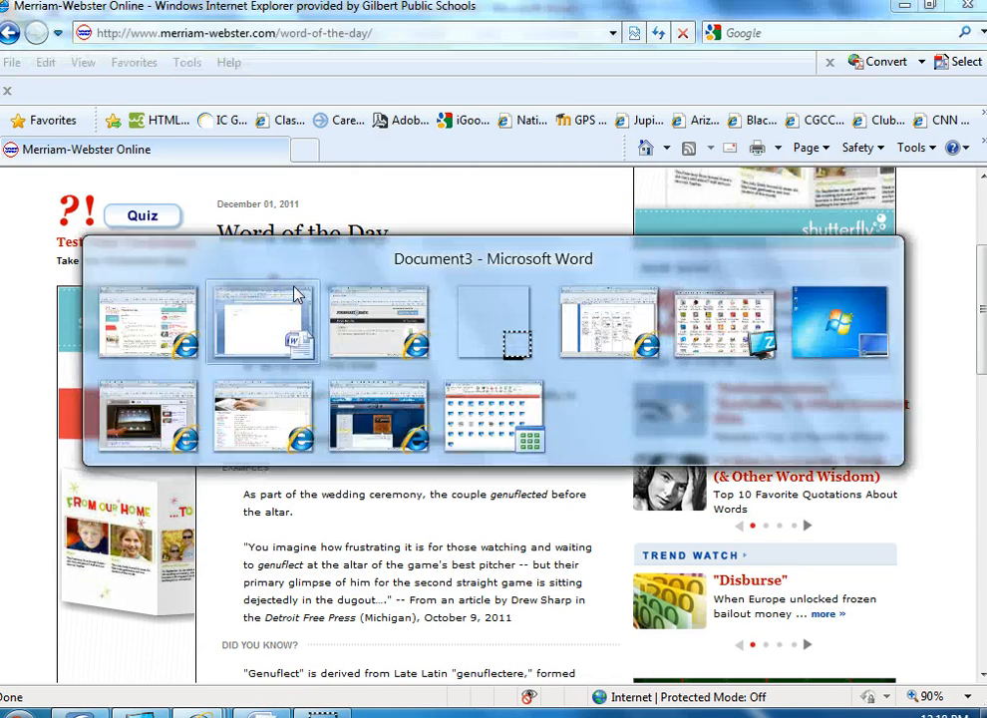
text(genuflect)
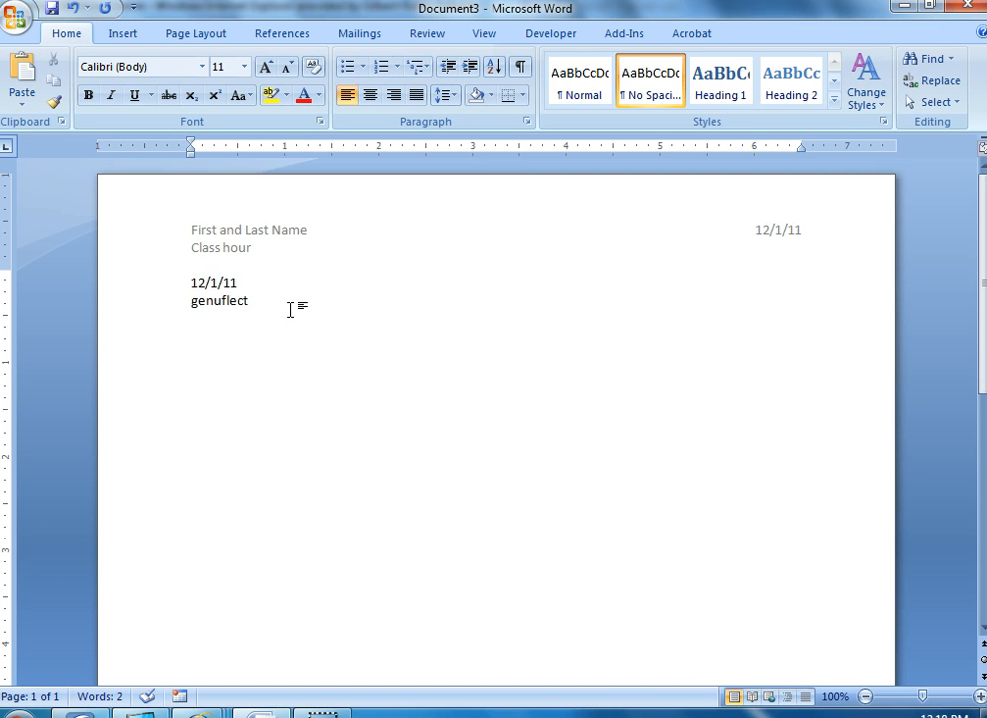
text(,)
key(alt+Tab)
click(275, 364)
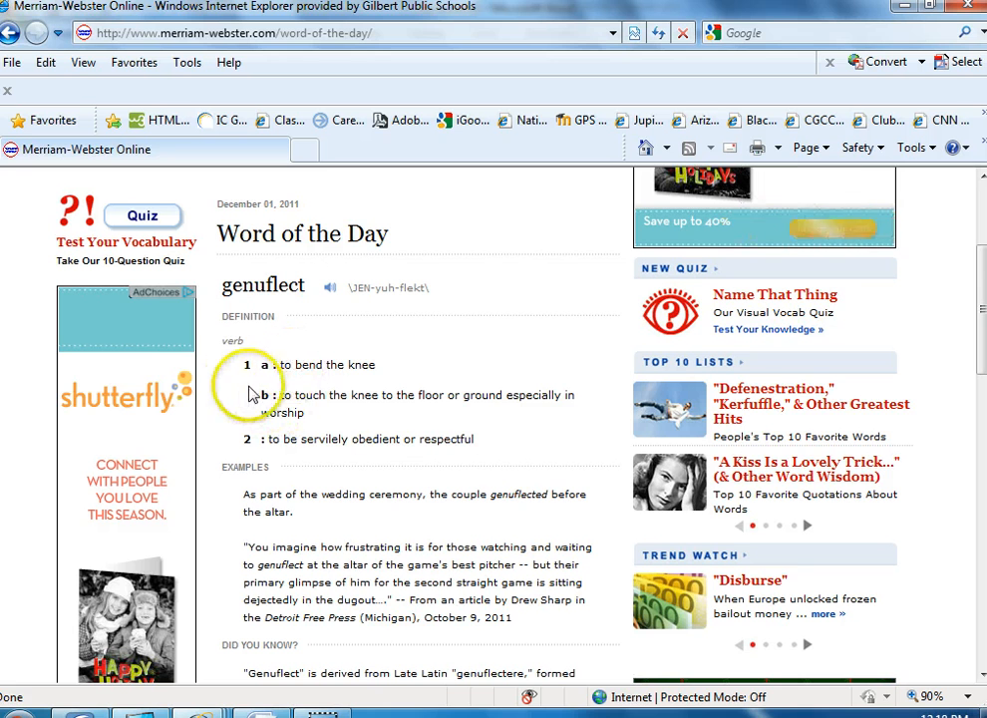
double_click(233, 340)
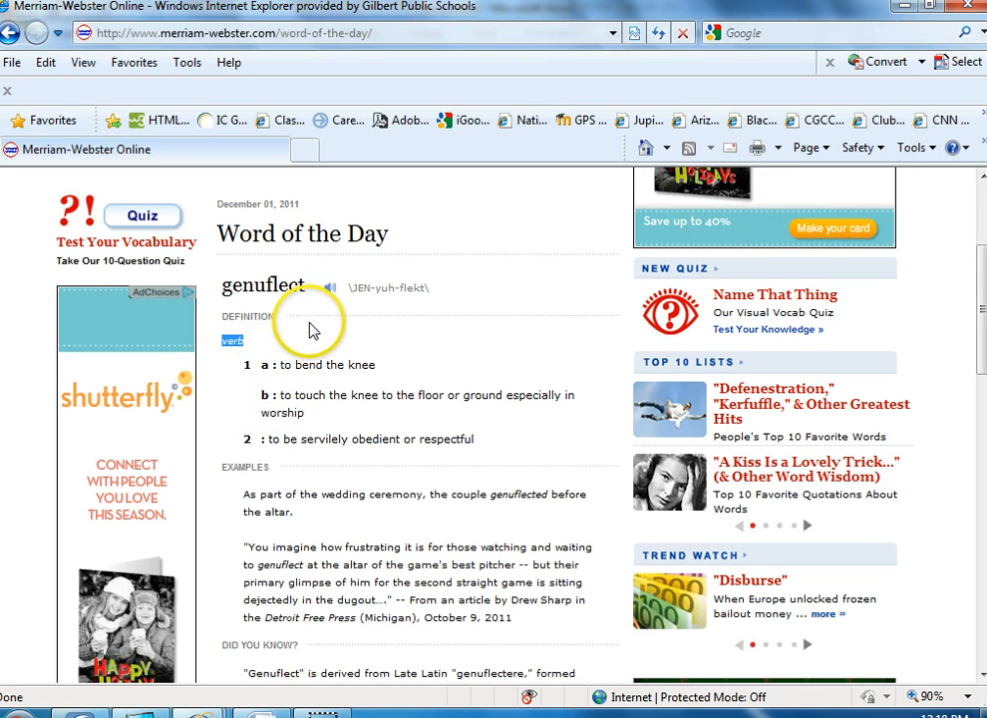
key(alt+Tab)
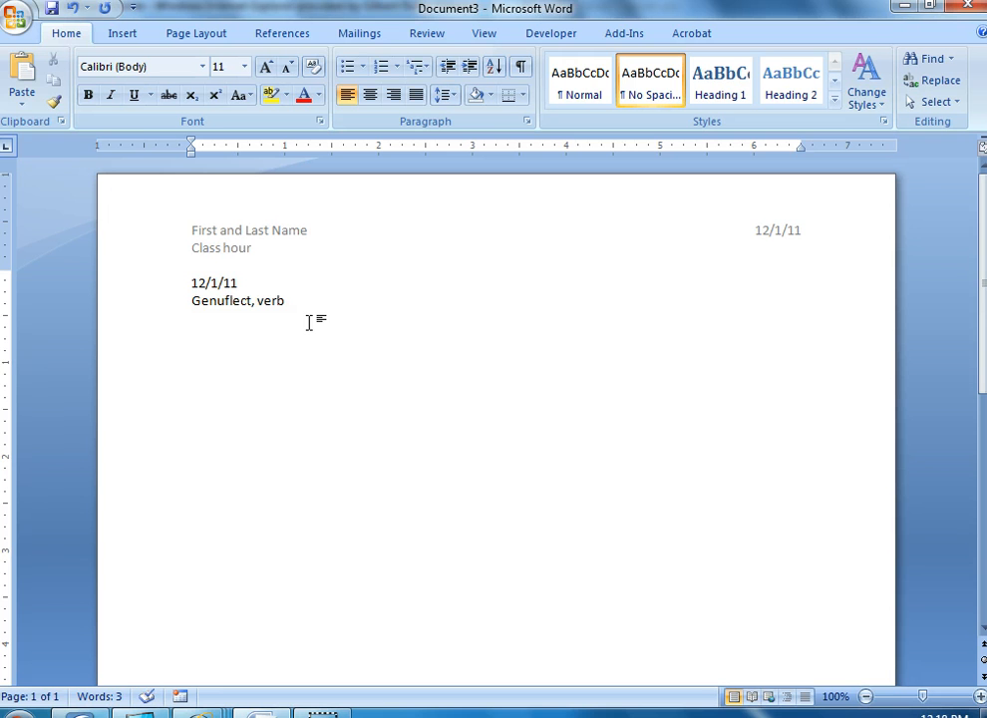
click(227, 326)
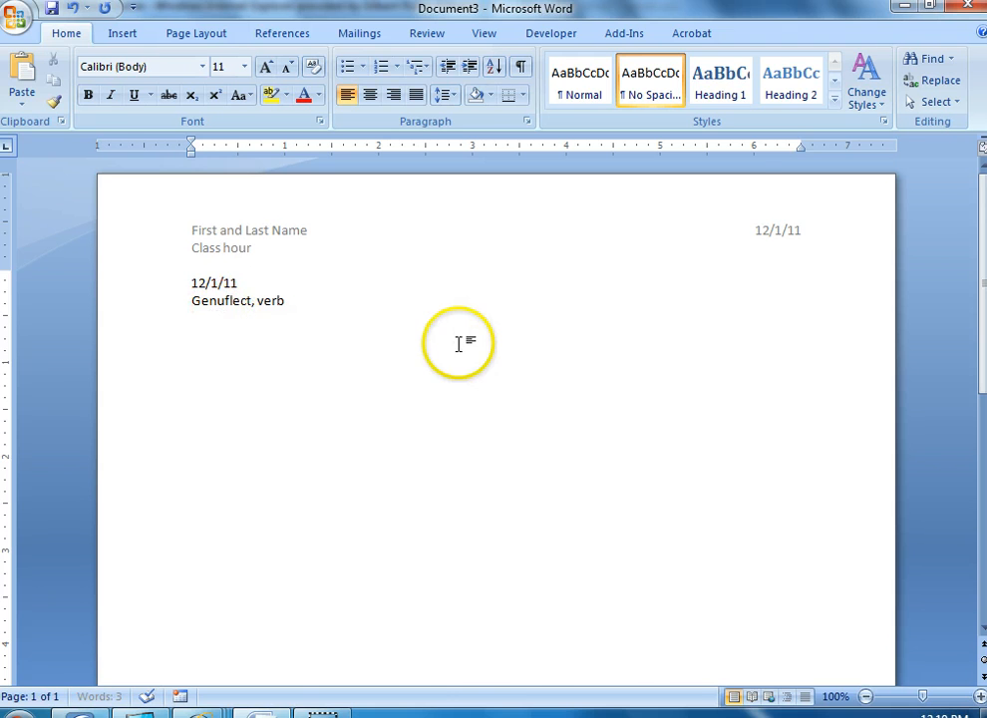
Switch to Internet Explorer and copy definitions 1 and 2 of genuflect from the Word of the Day page
key(alt+Tab)
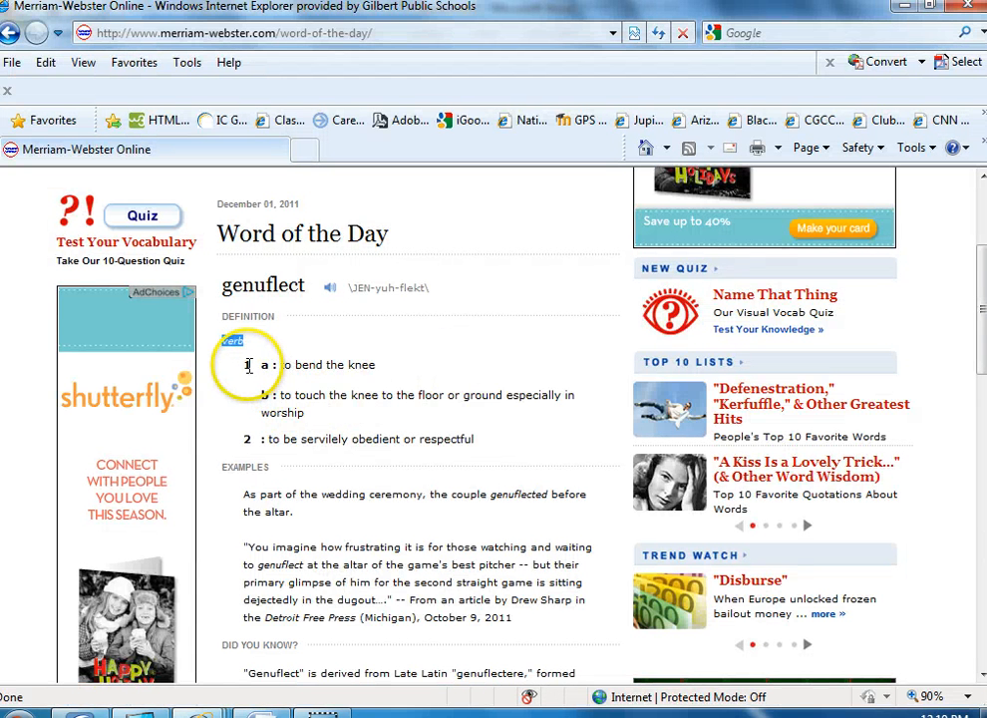
click(246, 366)
drag(246, 366, 475, 449)
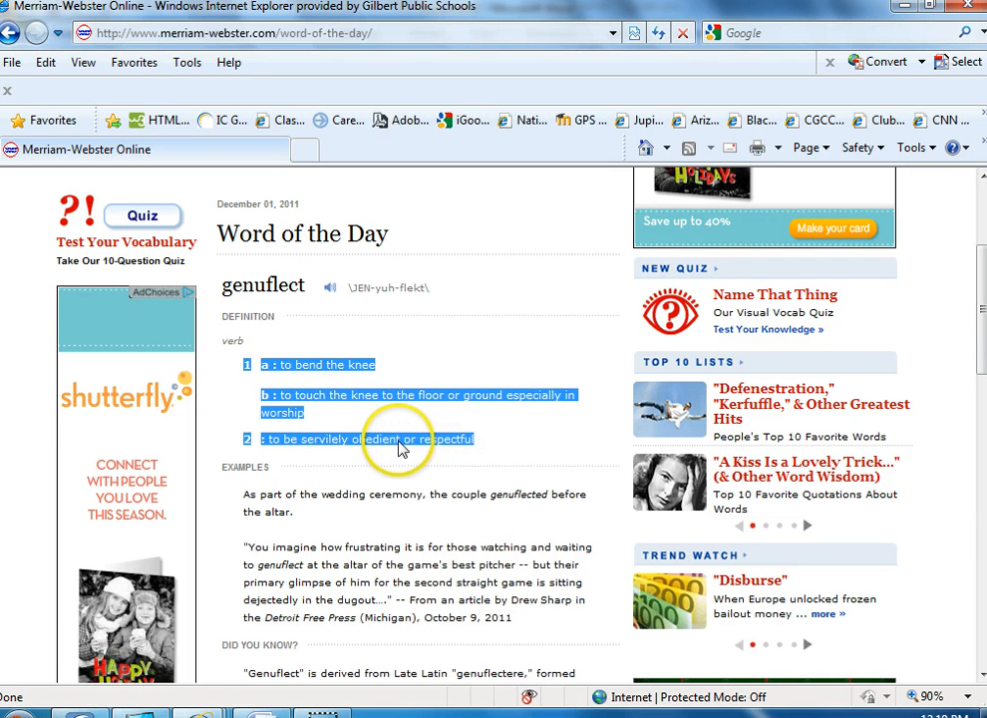
right_click(399, 448)
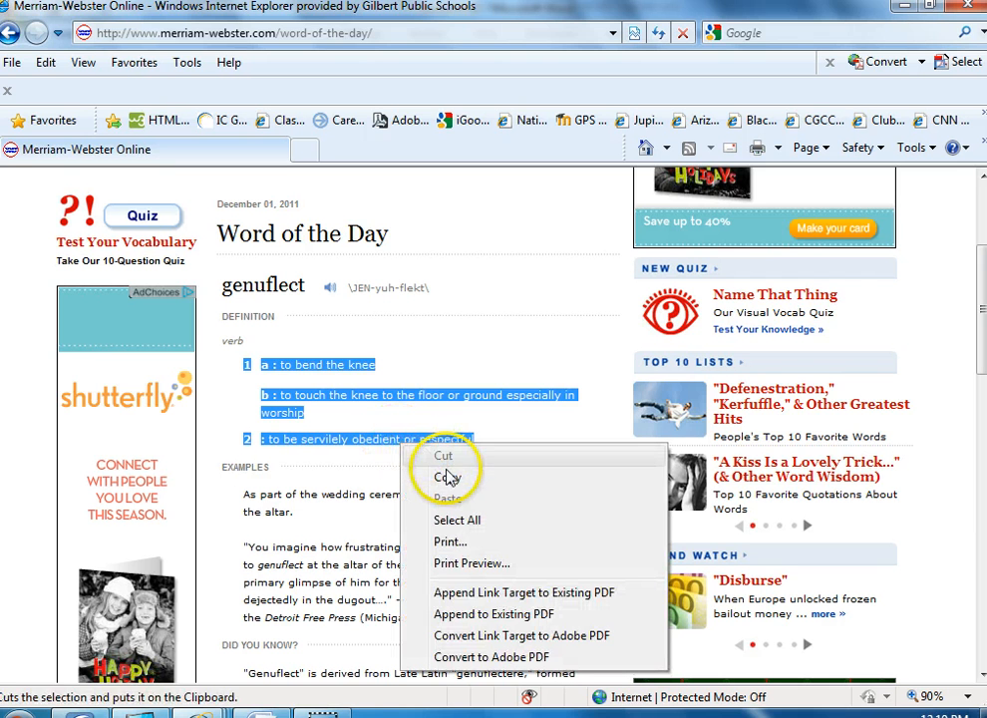
click(448, 478)
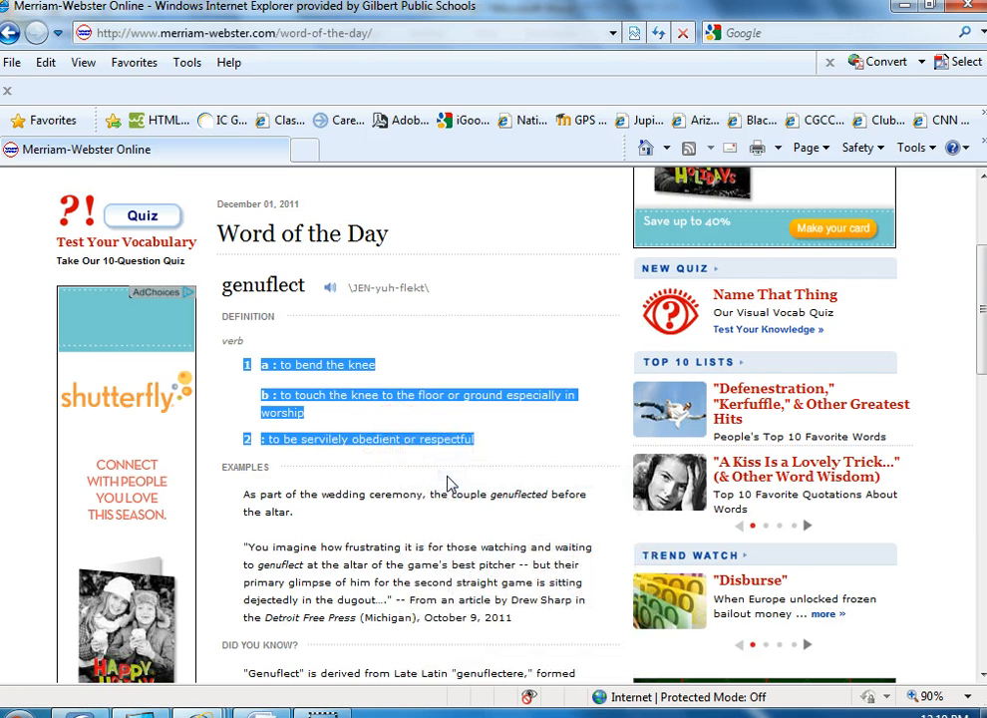
Switch to Word and paste the copied definitions below "Genuflect, verb", keeping text only
key(alt+Tab)
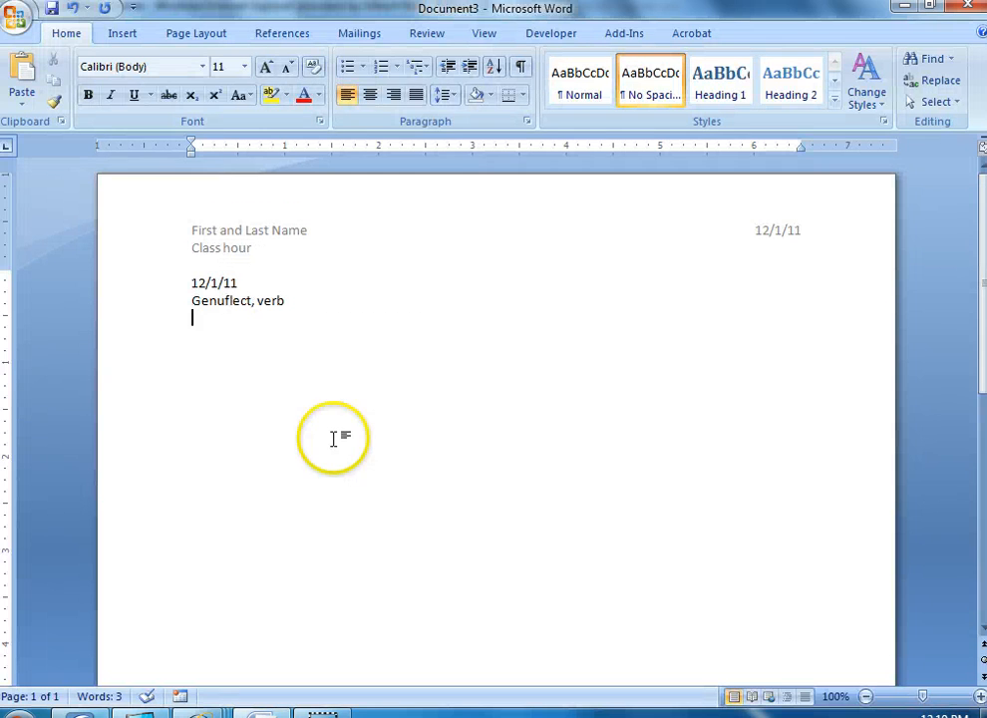
right_click(202, 319)
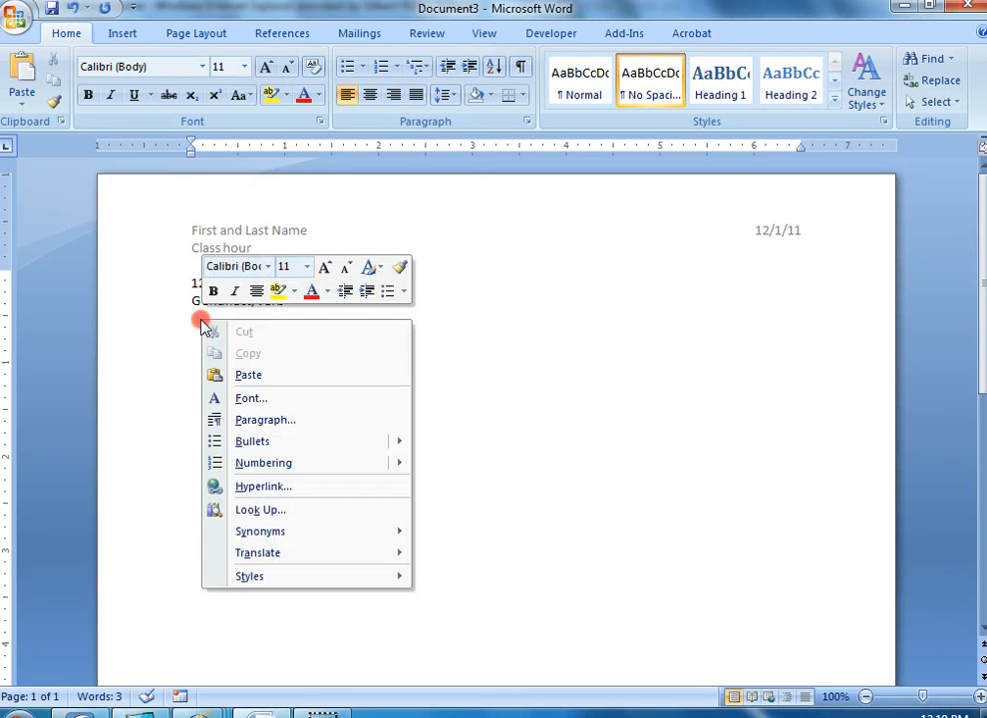
click(248, 374)
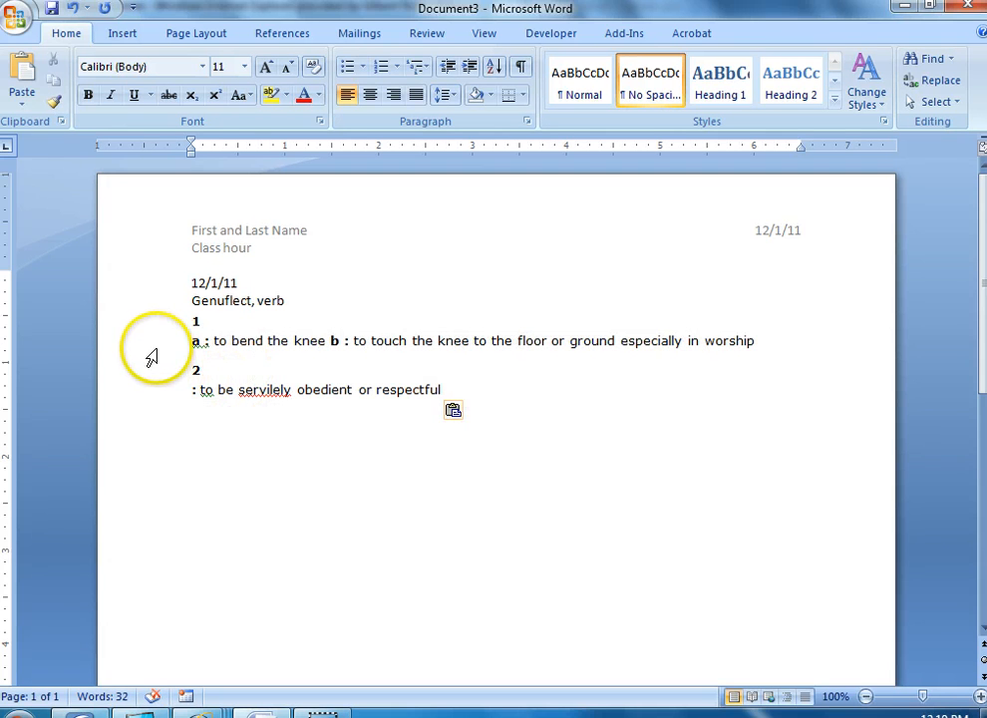
drag(155, 327, 162, 401)
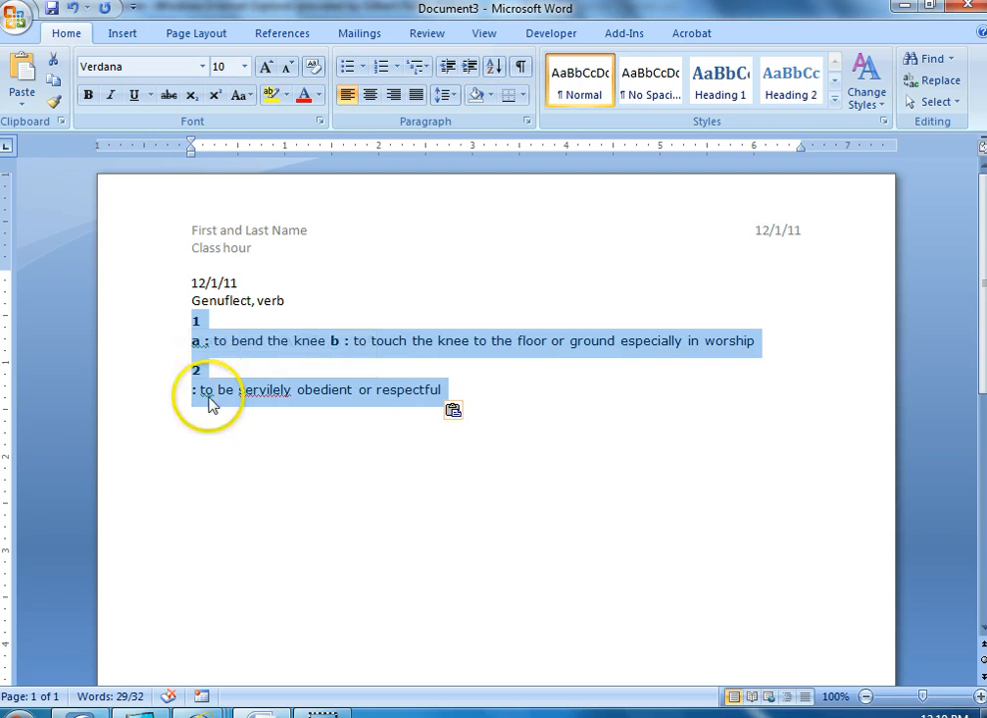
click(470, 413)
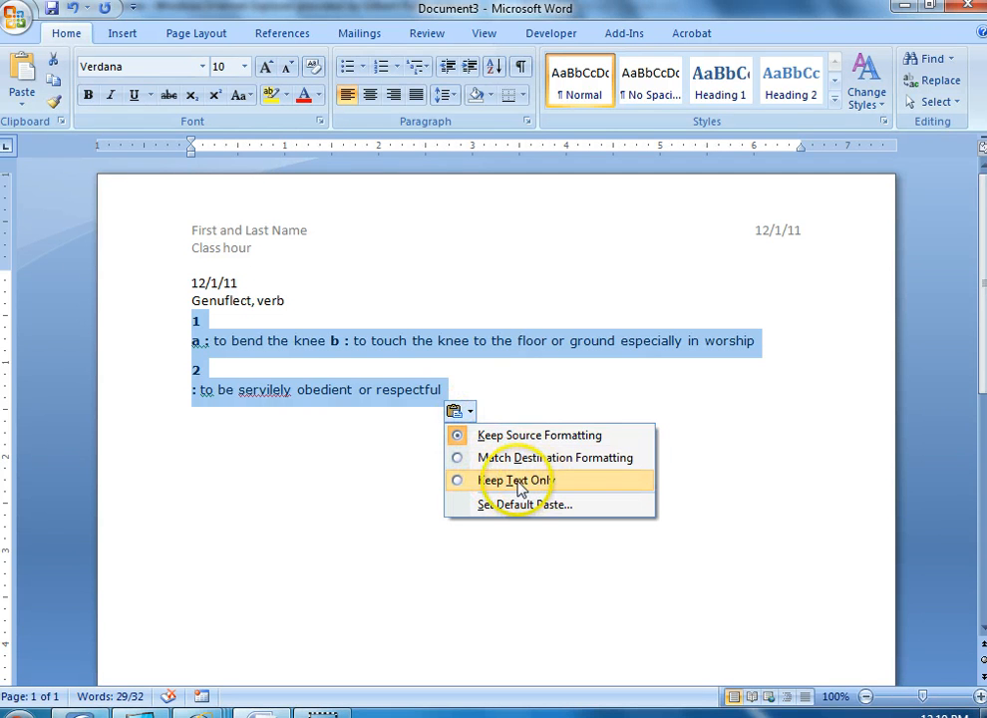
click(460, 481)
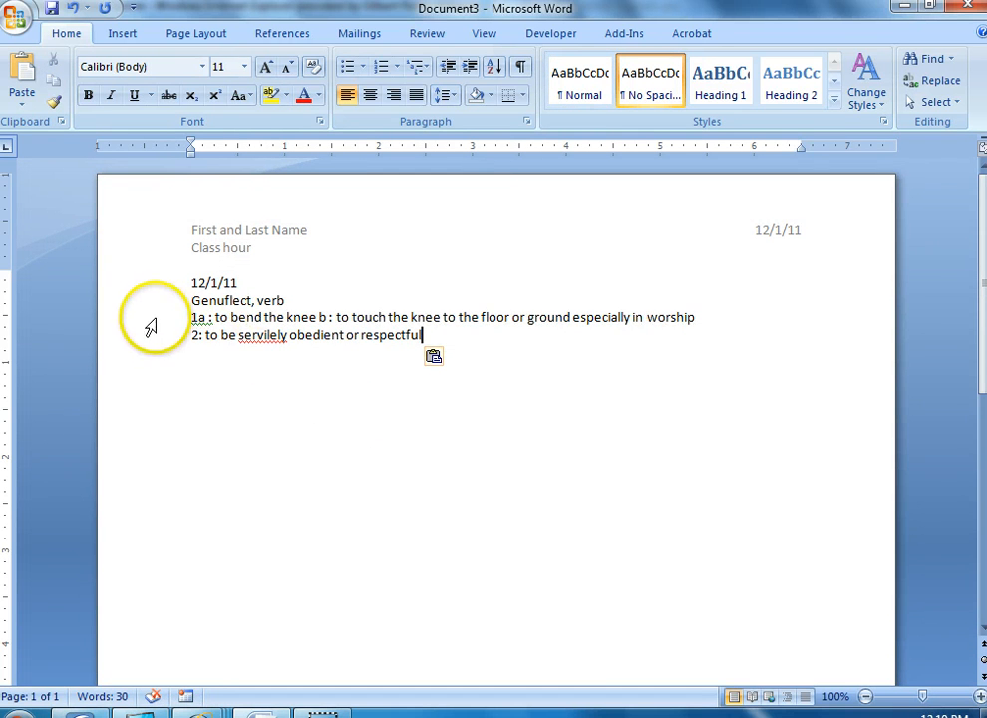
Start a new line below the second definition, "to be servilely obedient or respectful"
drag(150, 324, 145, 339)
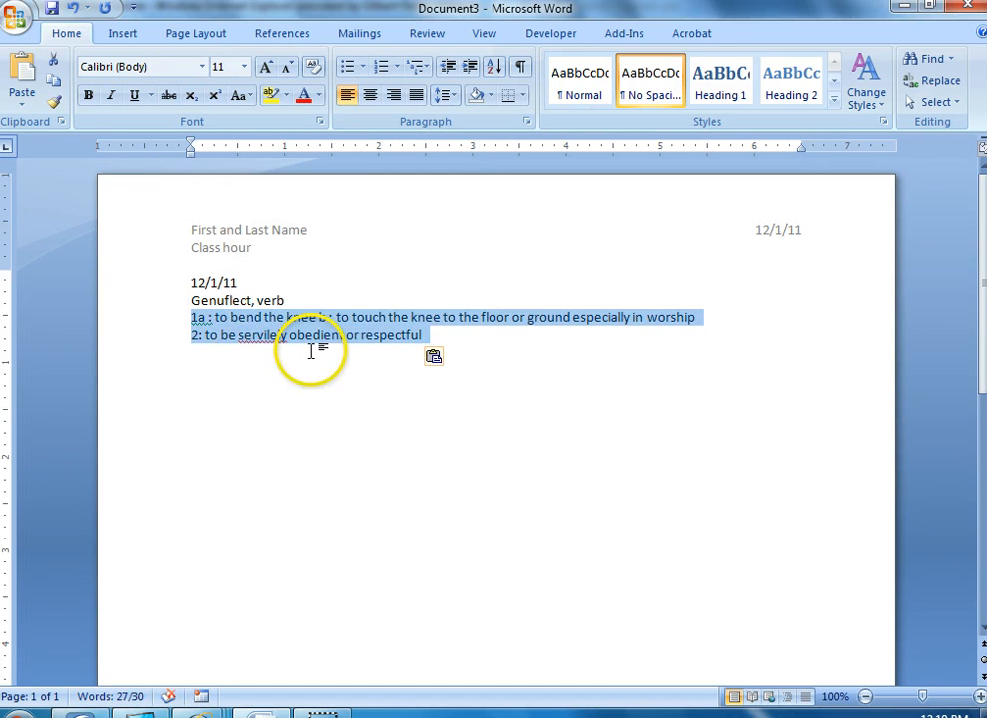
click(432, 336)
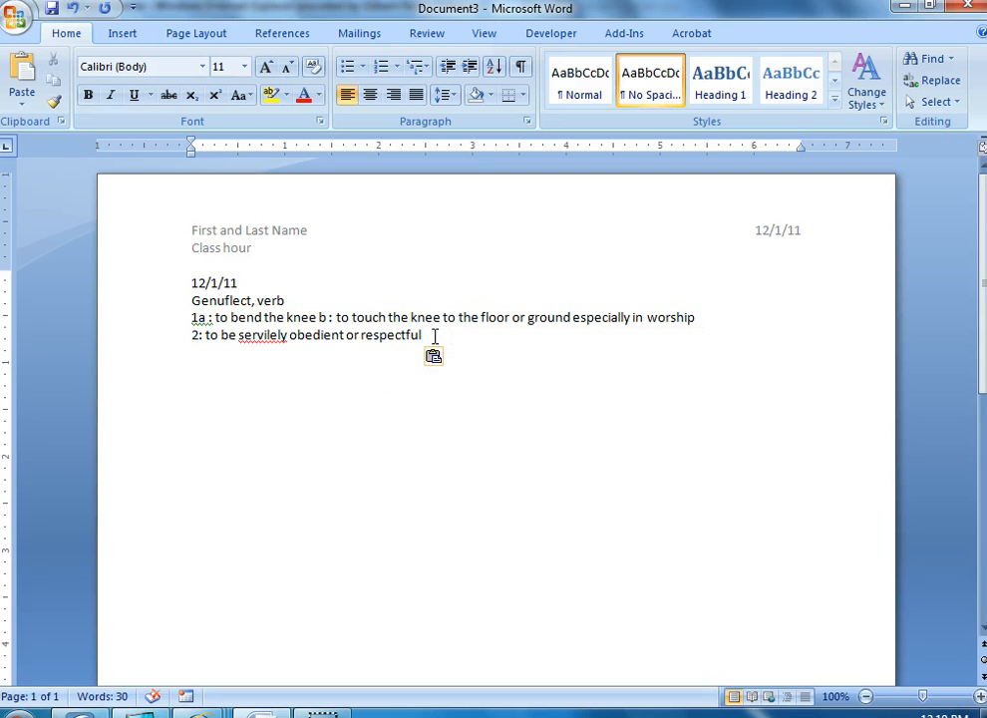
key(Return)
Switch to Internet Explorer and examine the example sentence and part of speech for genuflect on the Word of the Day page
key(alt+Tab)
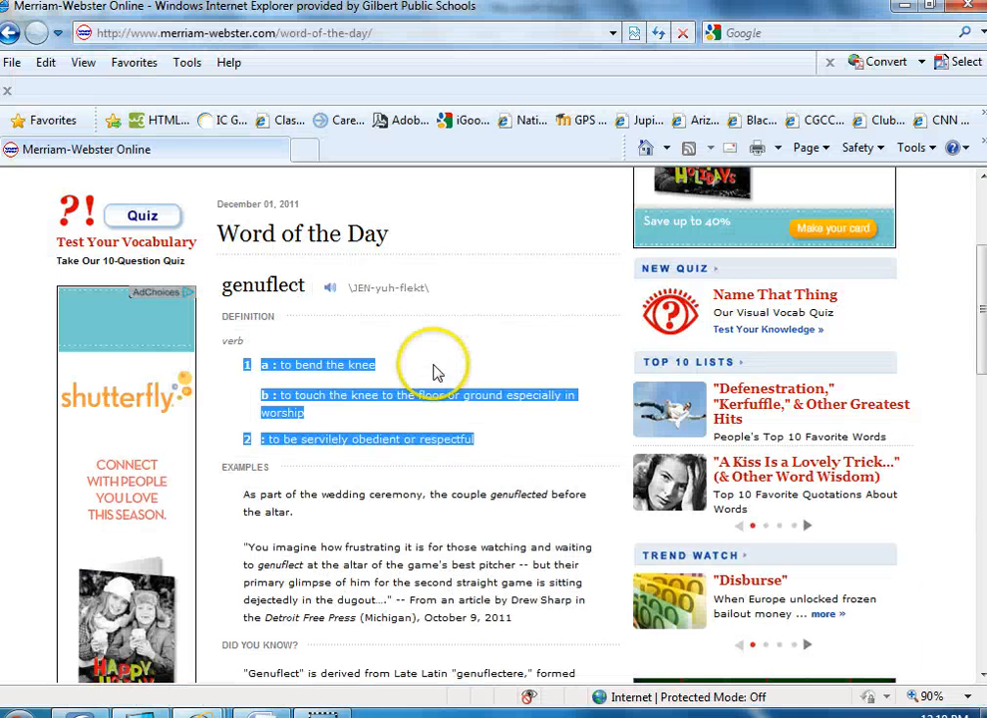
scroll(439, 394, down, 2)
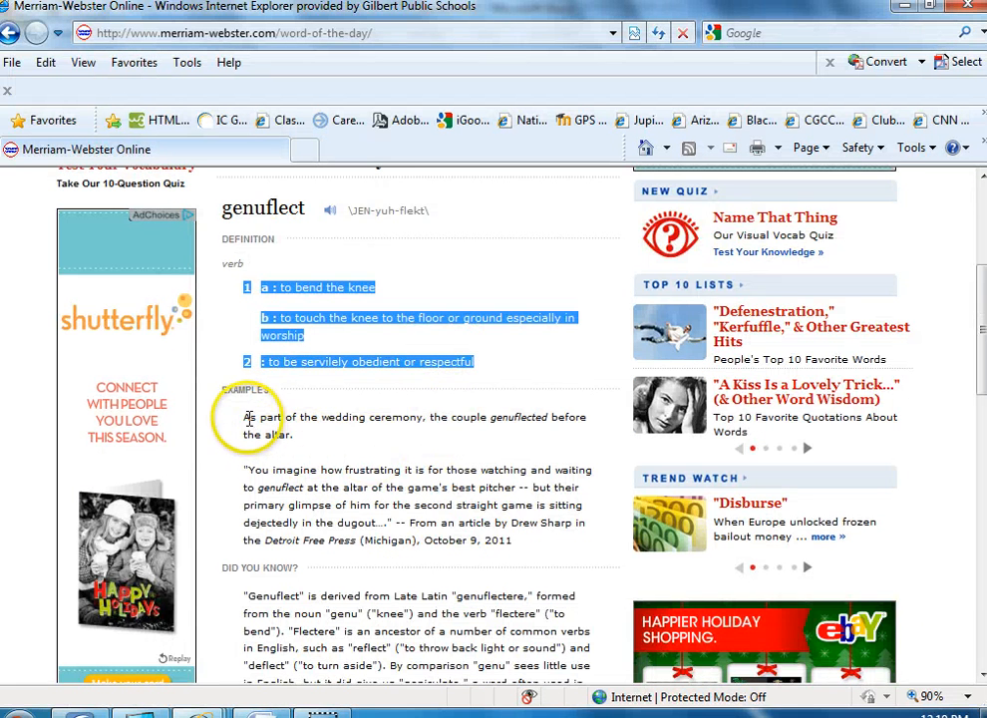
drag(245, 418, 296, 434)
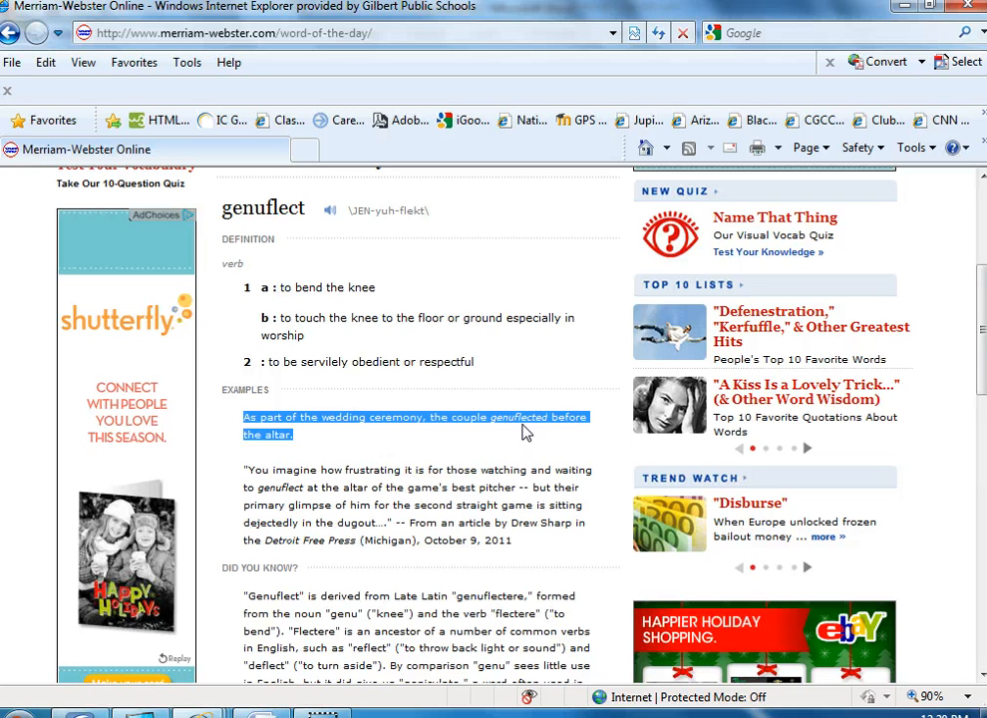
click(233, 263)
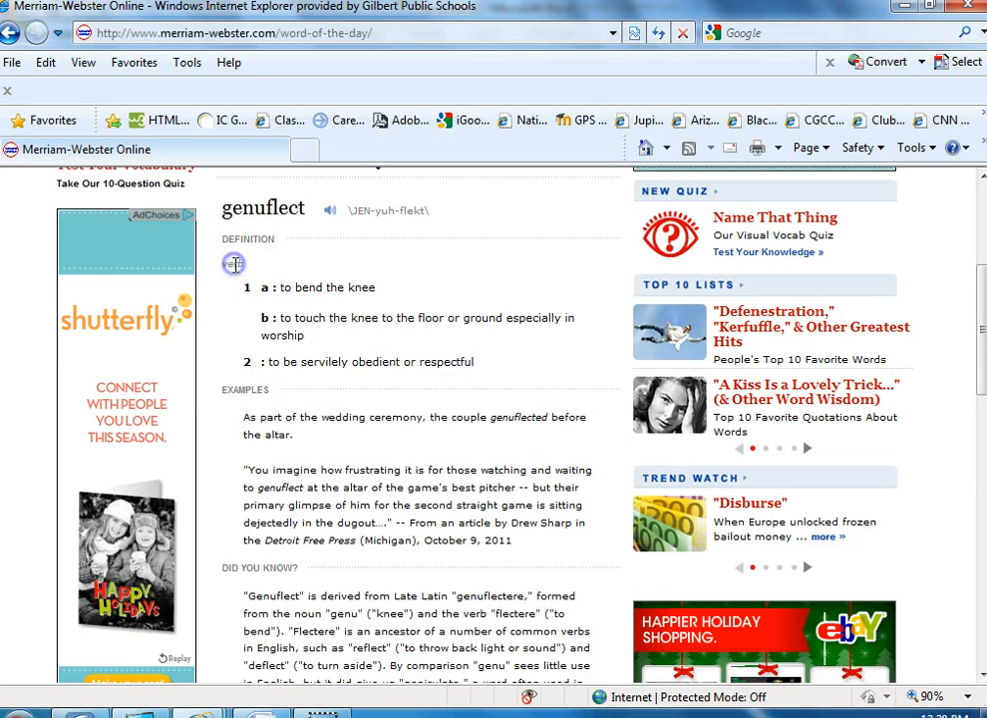
double_click(233, 263)
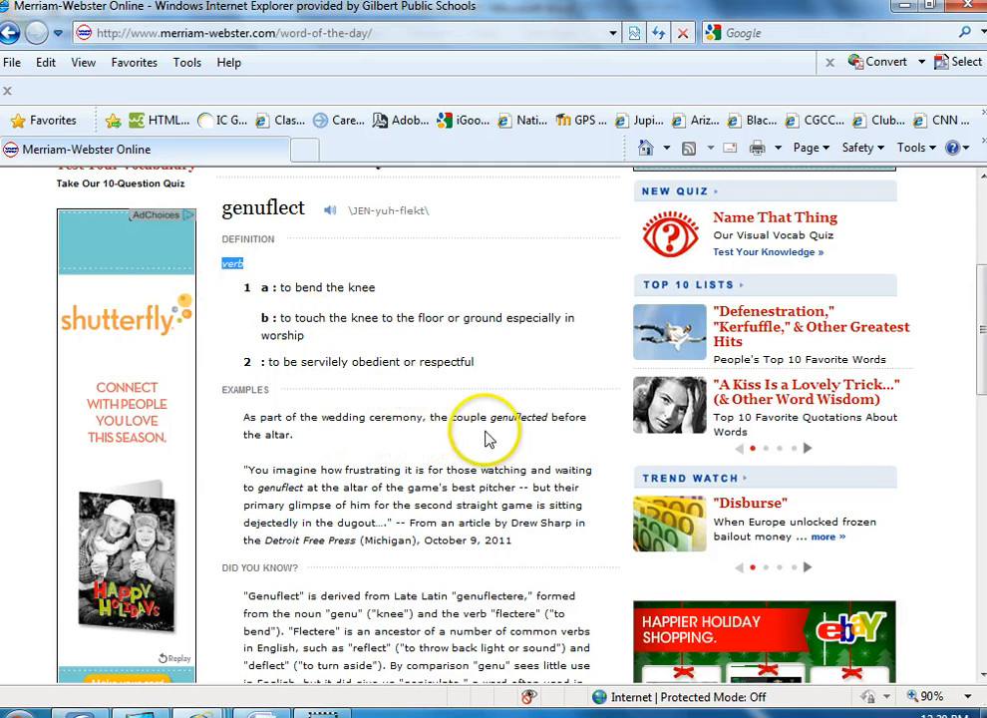
Switch to Word and write "As I approached the Queen, I genuflected out of respect for her royalty." below the definitions
key(alt+Tab)
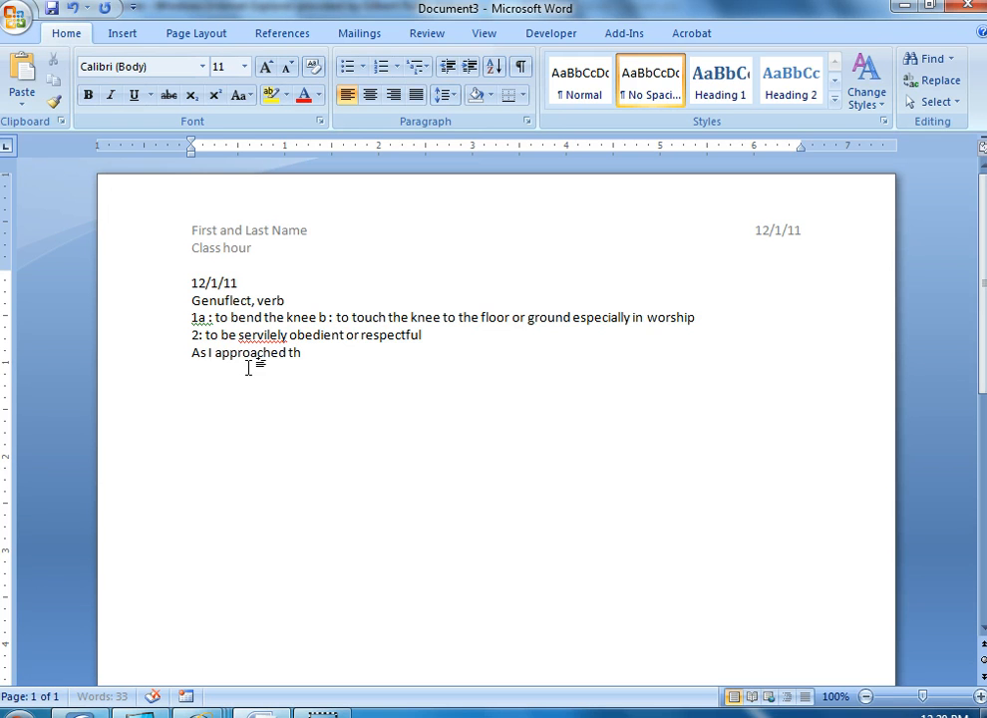
text(uenn)
key(BackSpace)
key(BackSpace)
key(BackSpace)
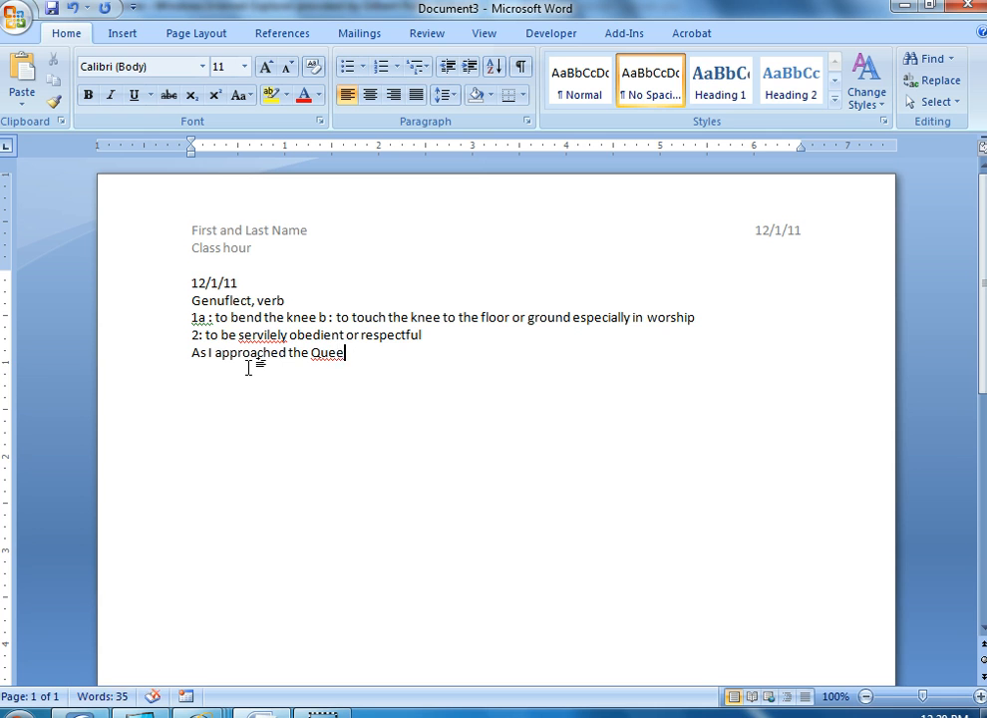
text(n)
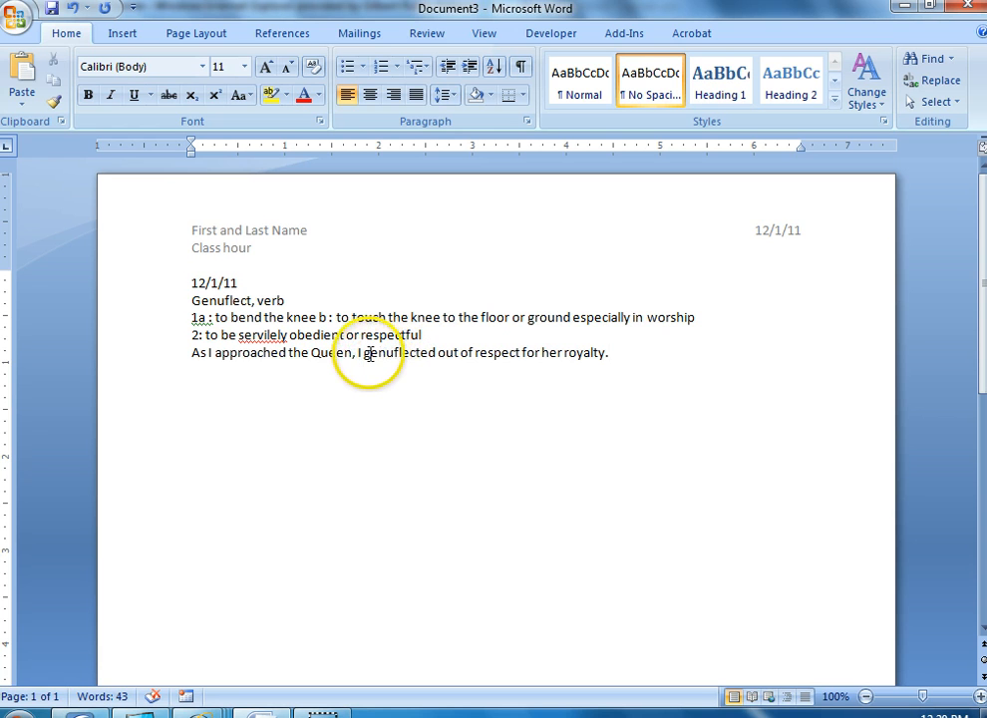
Make the word "genuflected" bold in the sentence below the definitions
drag(365, 353, 438, 355)
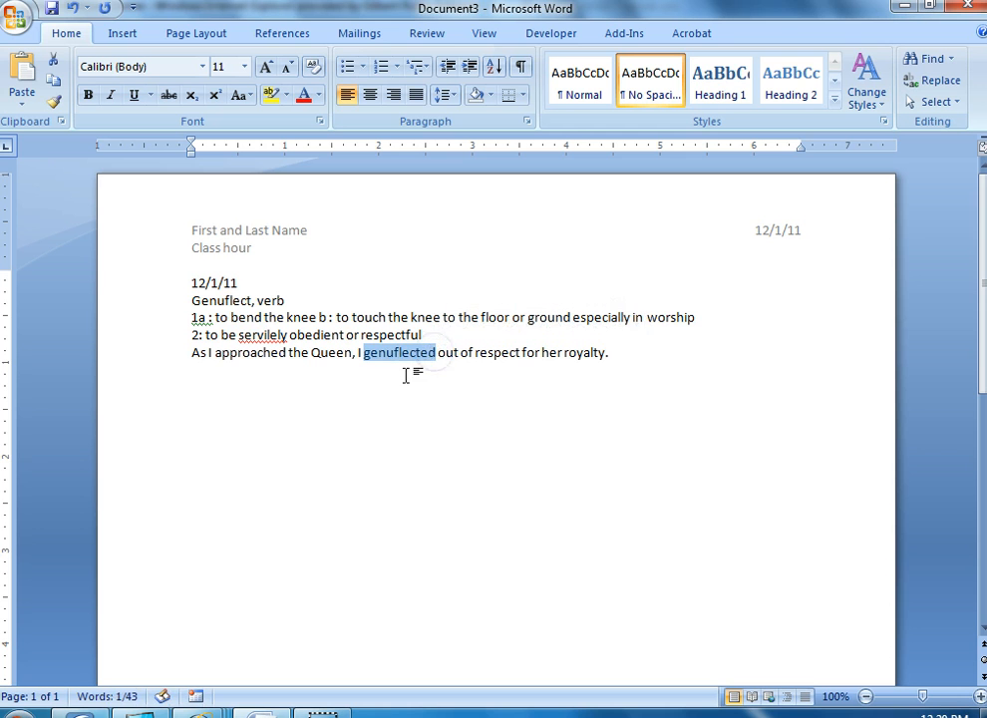
click(403, 376)
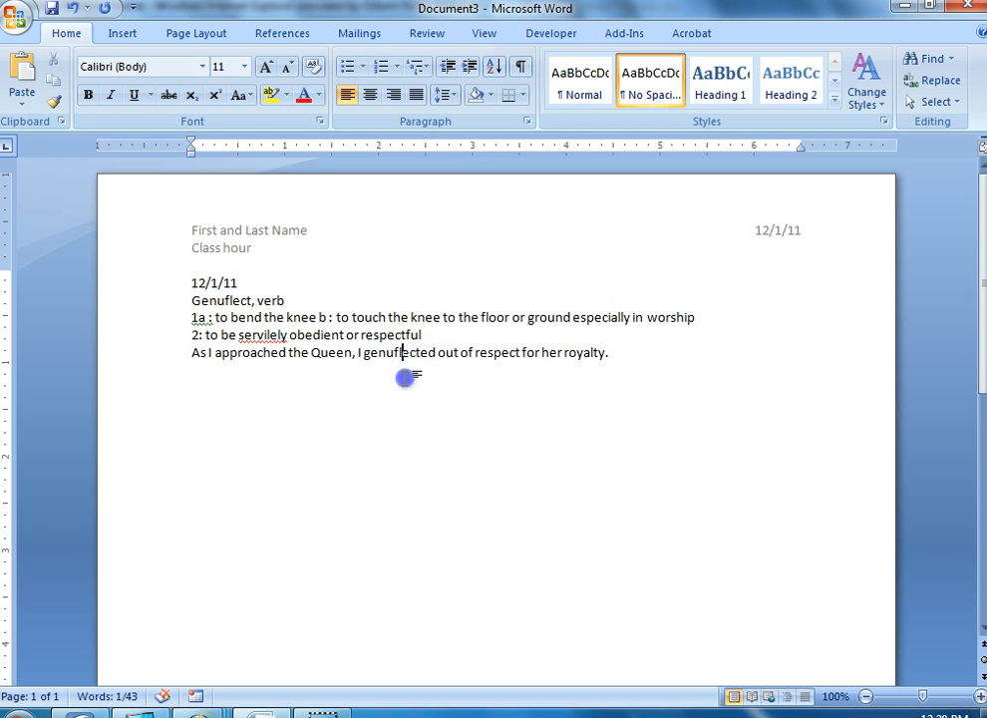
double_click(396, 353)
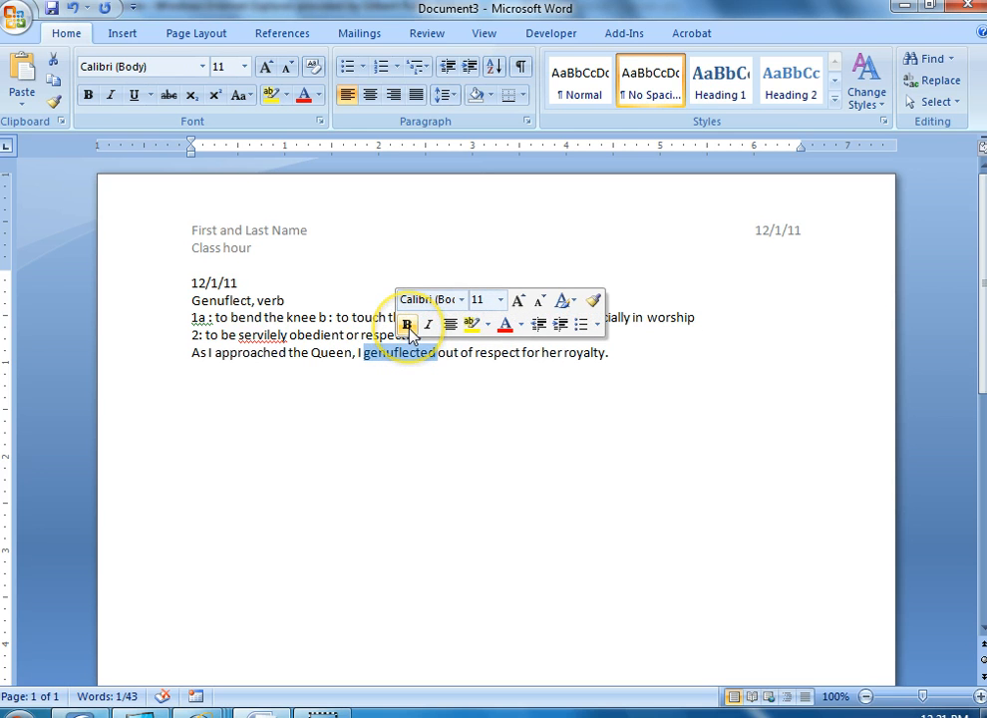
click(407, 325)
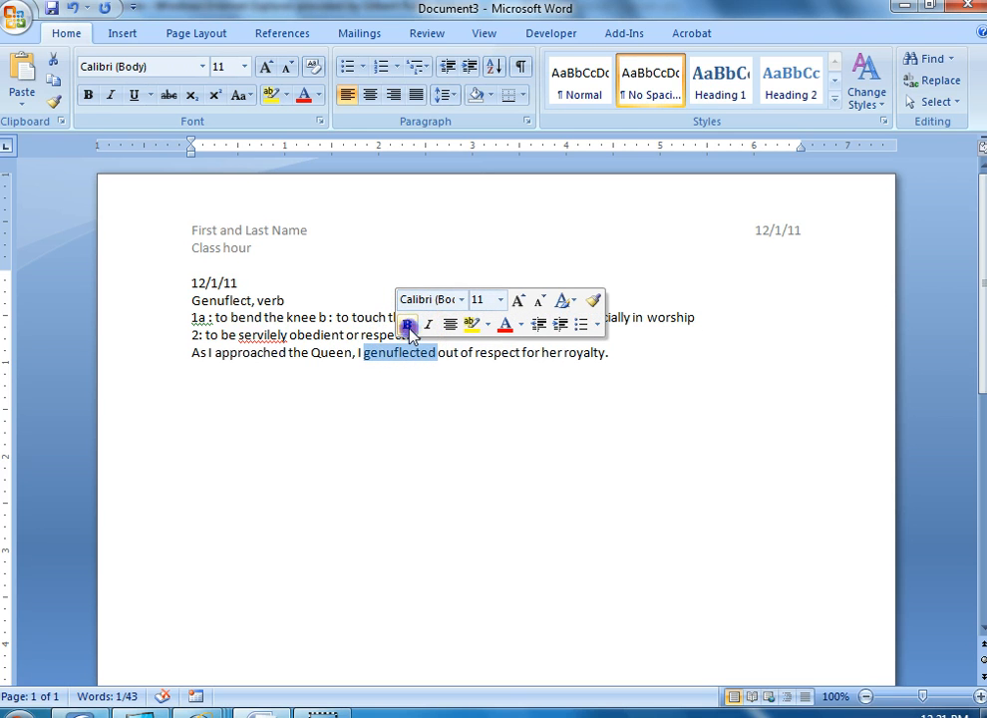
click(349, 403)
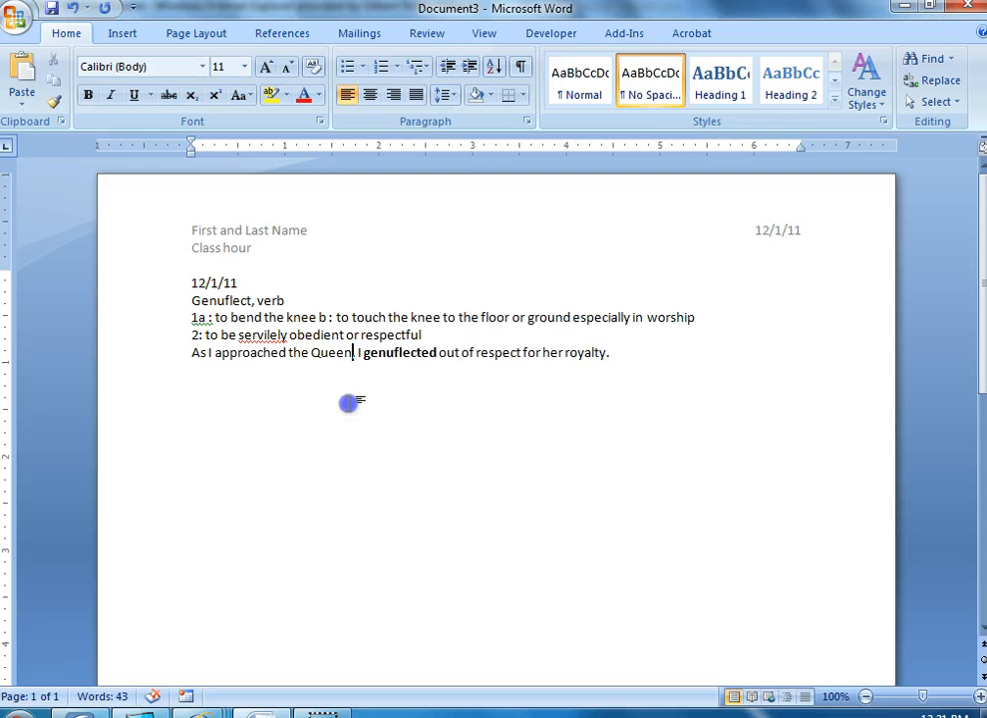
Review the genuflect entry line by line: date, word with part of speech, definitions and original sentence
click(159, 361)
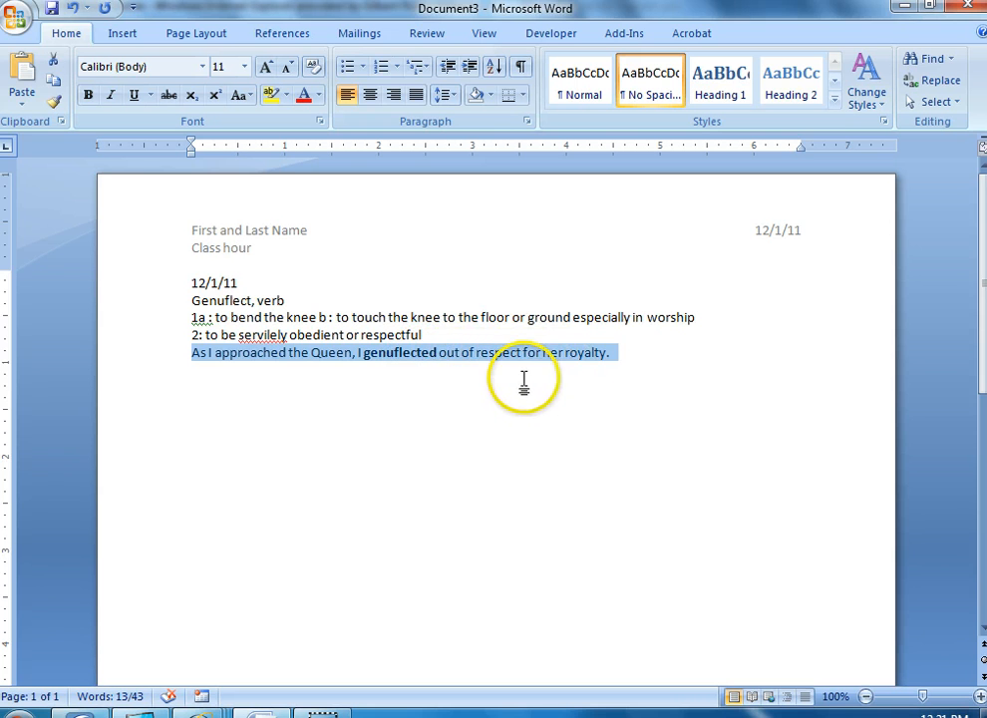
click(417, 359)
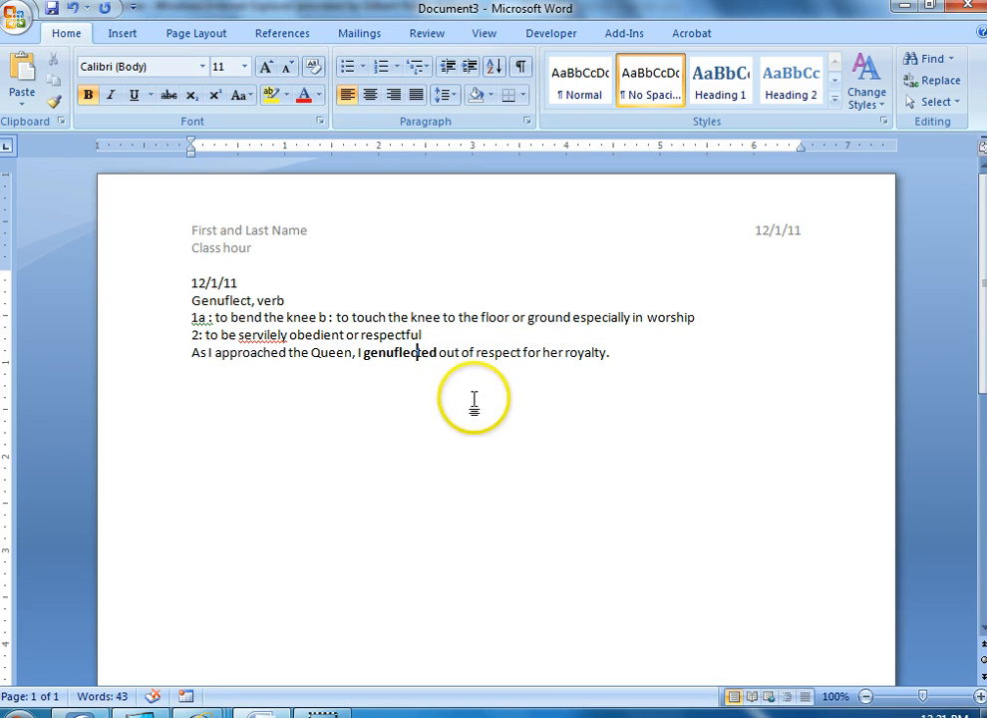
click(624, 357)
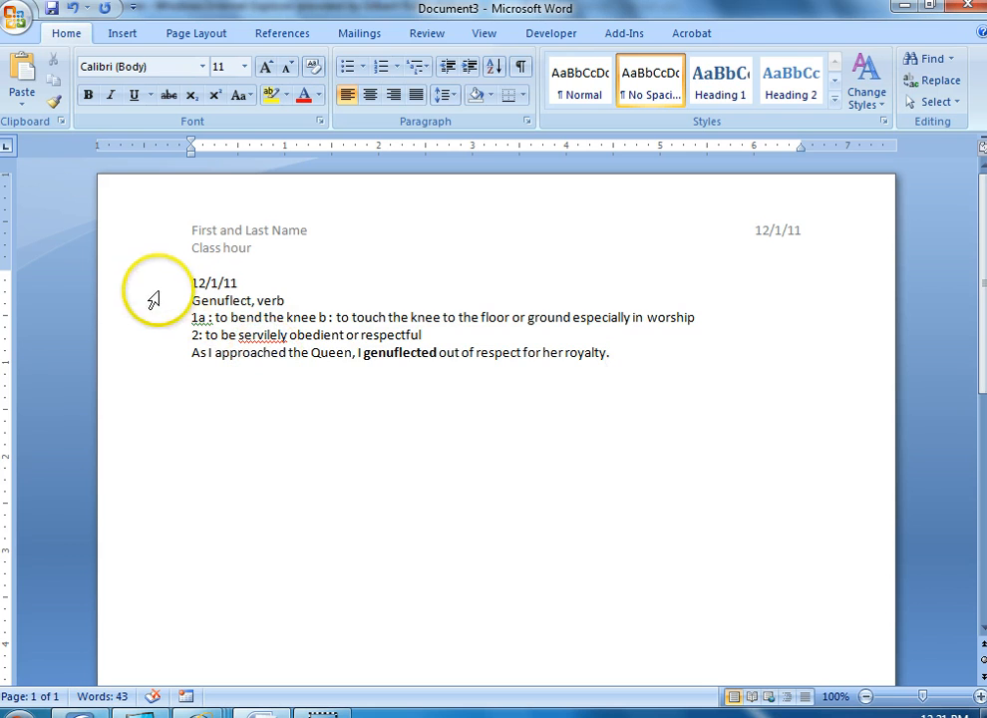
drag(153, 299, 150, 362)
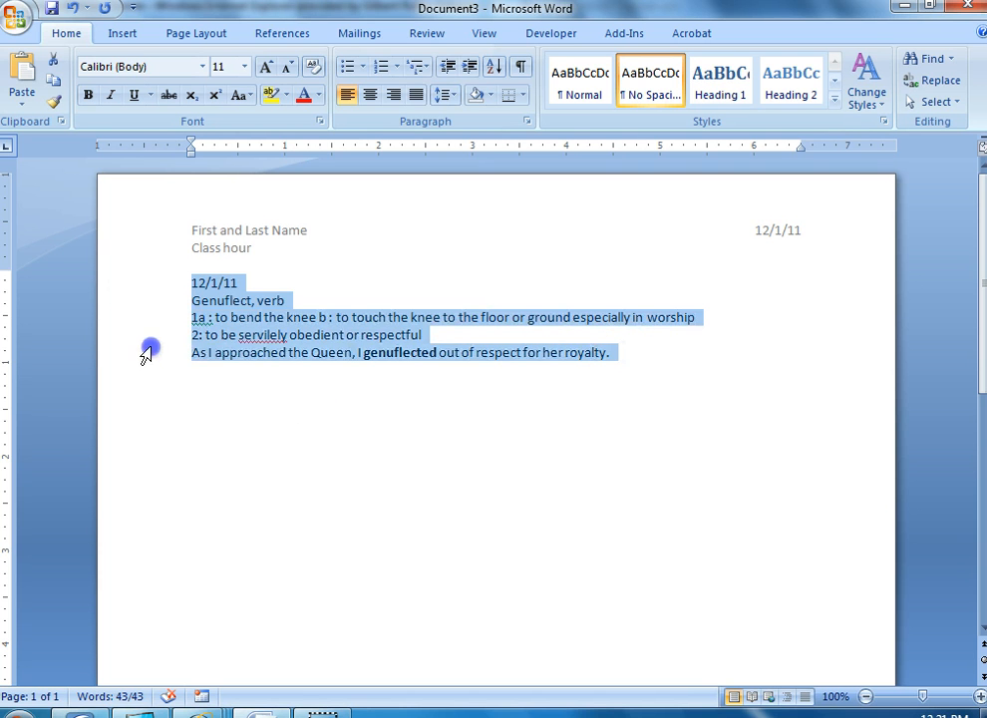
click(146, 289)
click(143, 315)
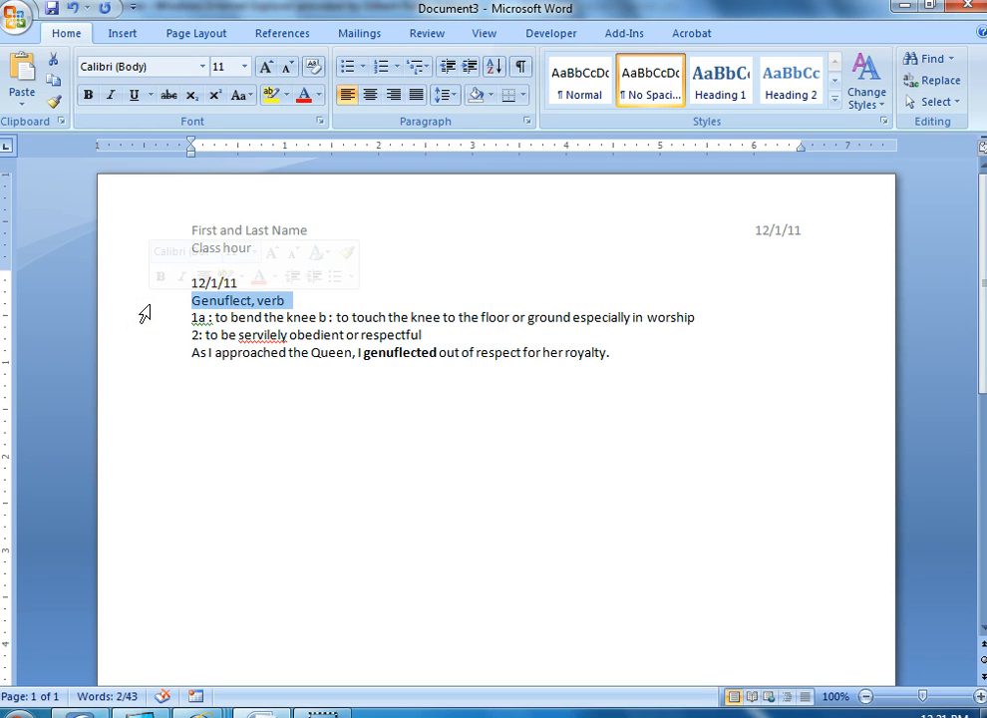
drag(145, 323, 148, 339)
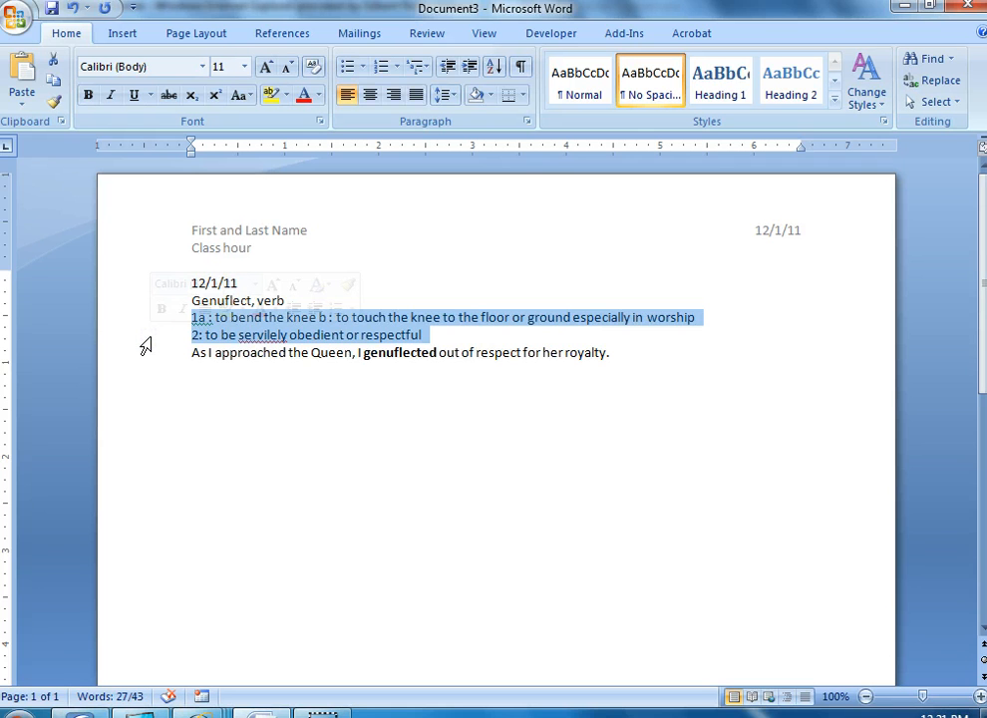
click(147, 357)
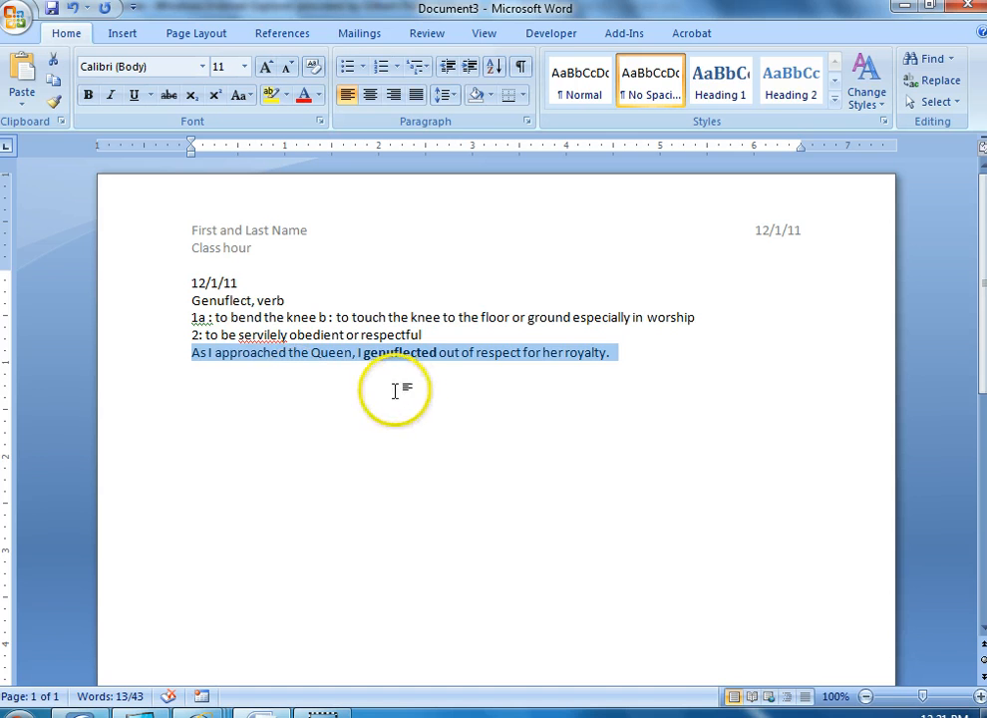
Add the date 12/2/11 for the next entry below the sentence, leaving one blank line between them
click(625, 358)
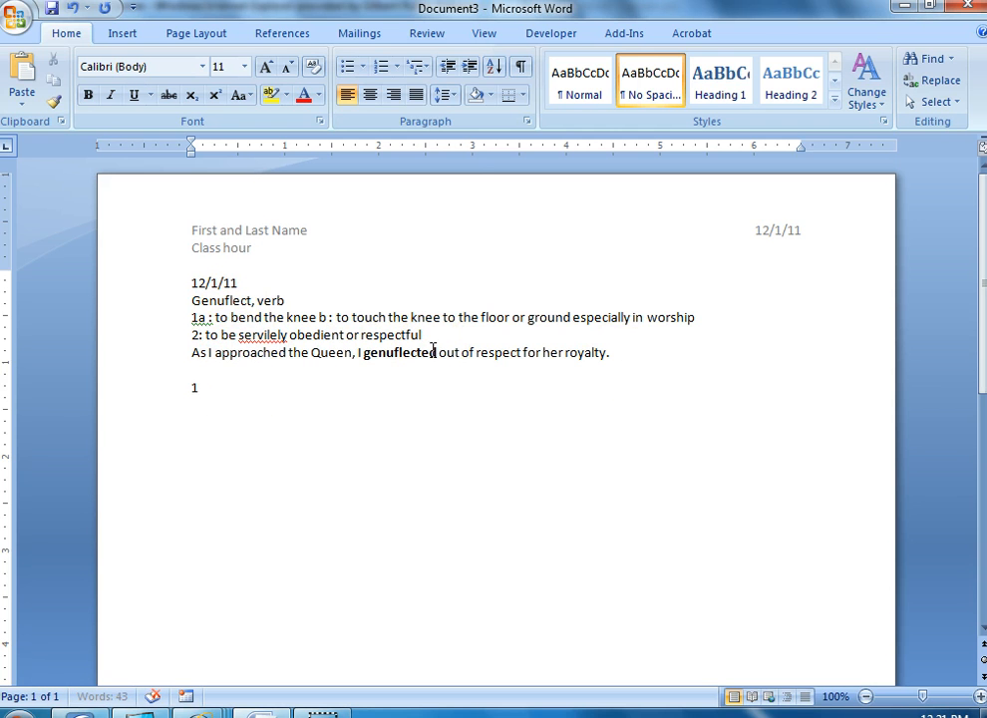
text(12/2/11)
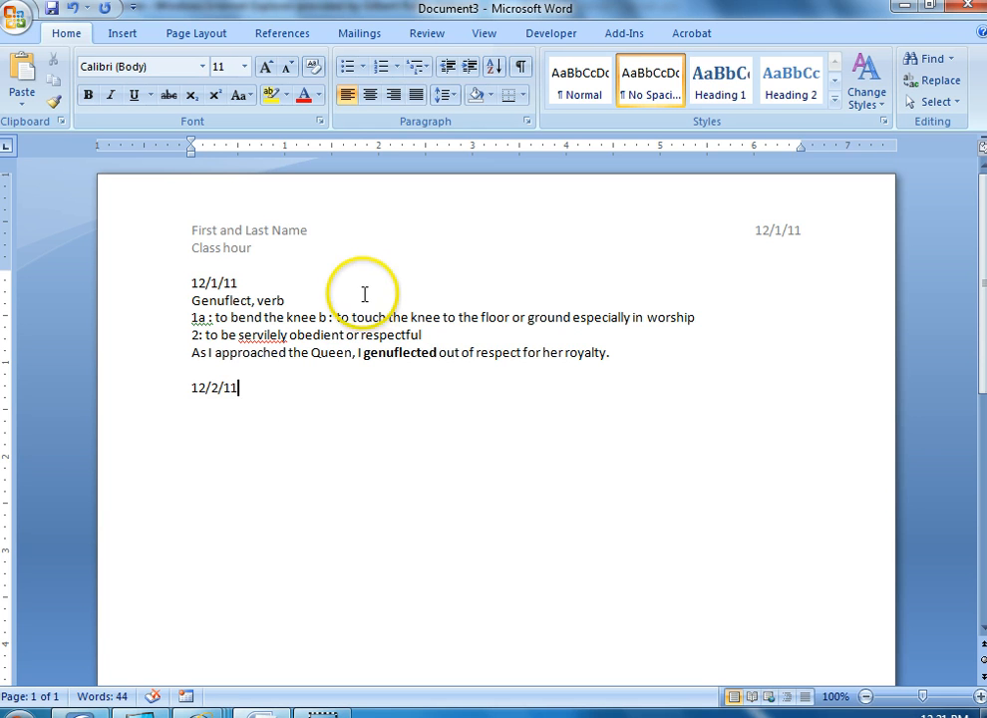
Start saving a copy as a Word Document and choose the personal network drive (U:) as the location
click(20, 22)
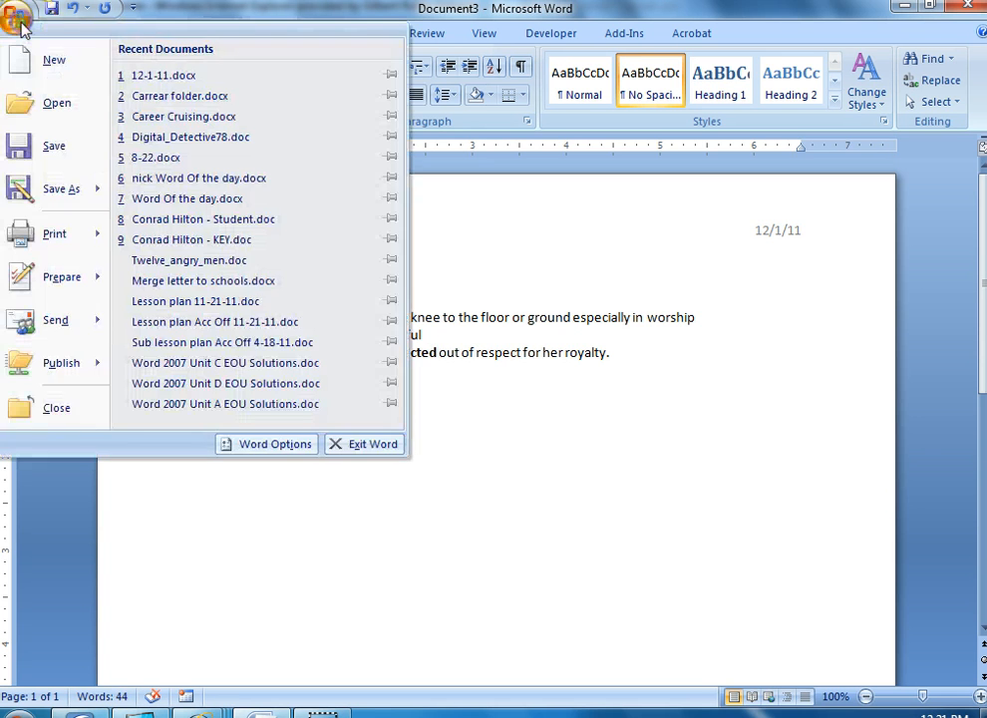
mouse_move(55, 192)
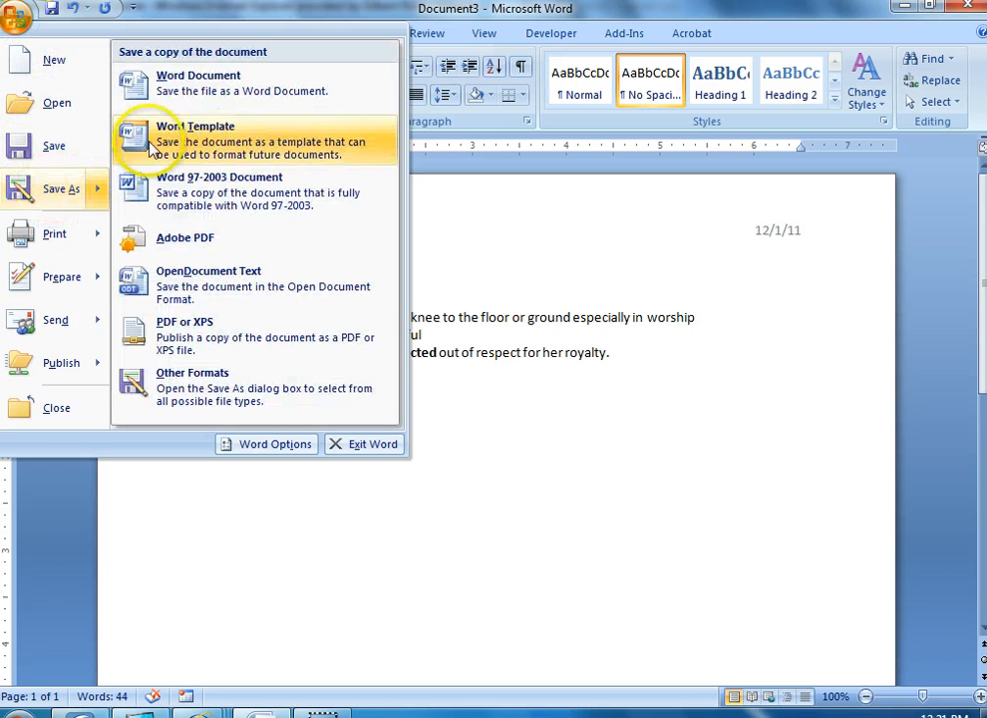
click(162, 82)
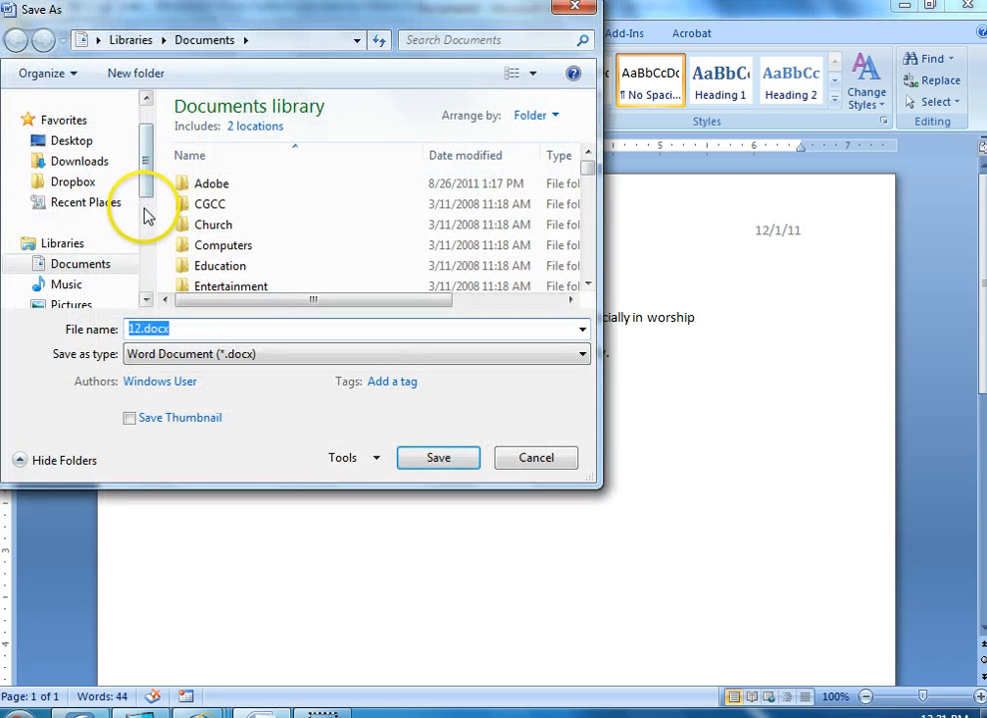
scroll(145, 213, down, 3)
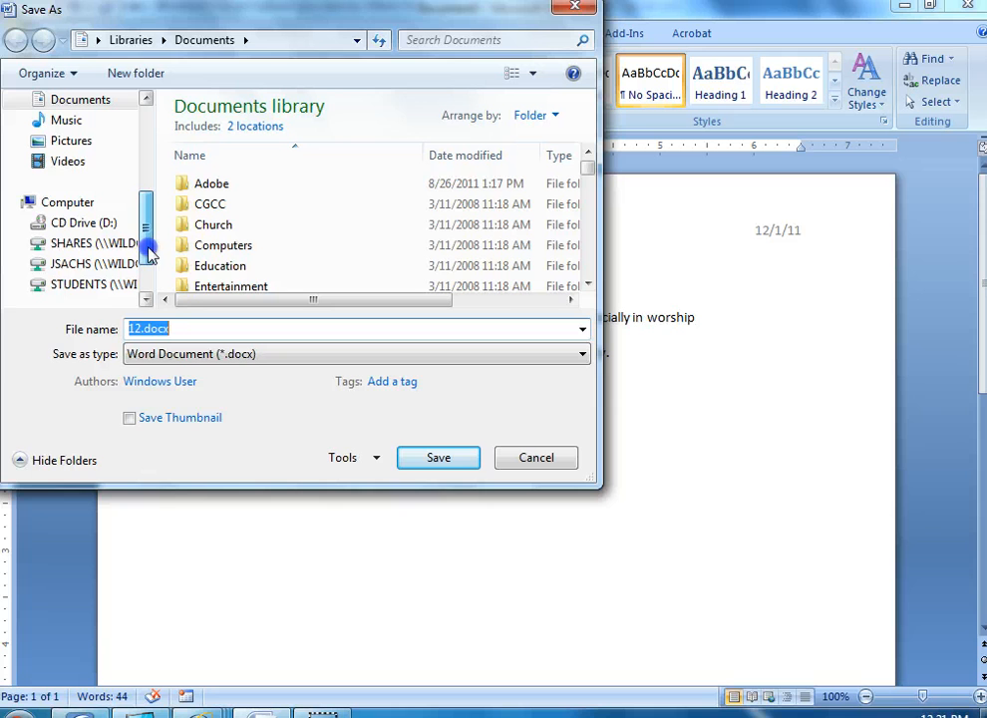
click(77, 264)
Create a folder named "Word of the Day" on the personal network drive and open it as the save location
click(238, 229)
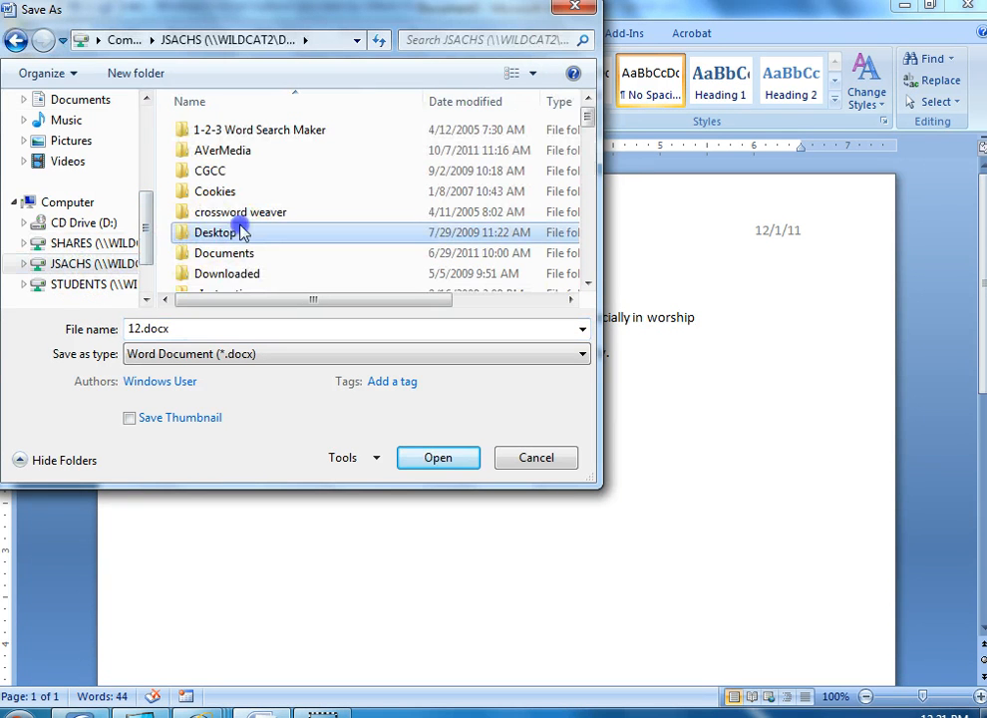
scroll(243, 231, down, 3)
scroll(245, 234, down, 1)
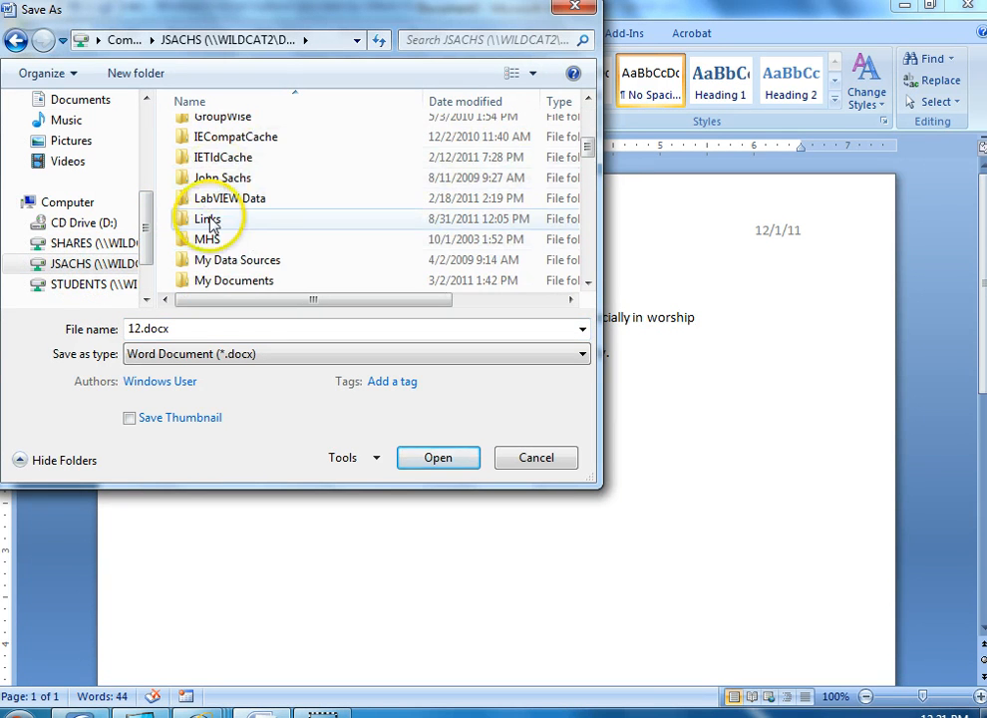
scroll(254, 203, down, 7)
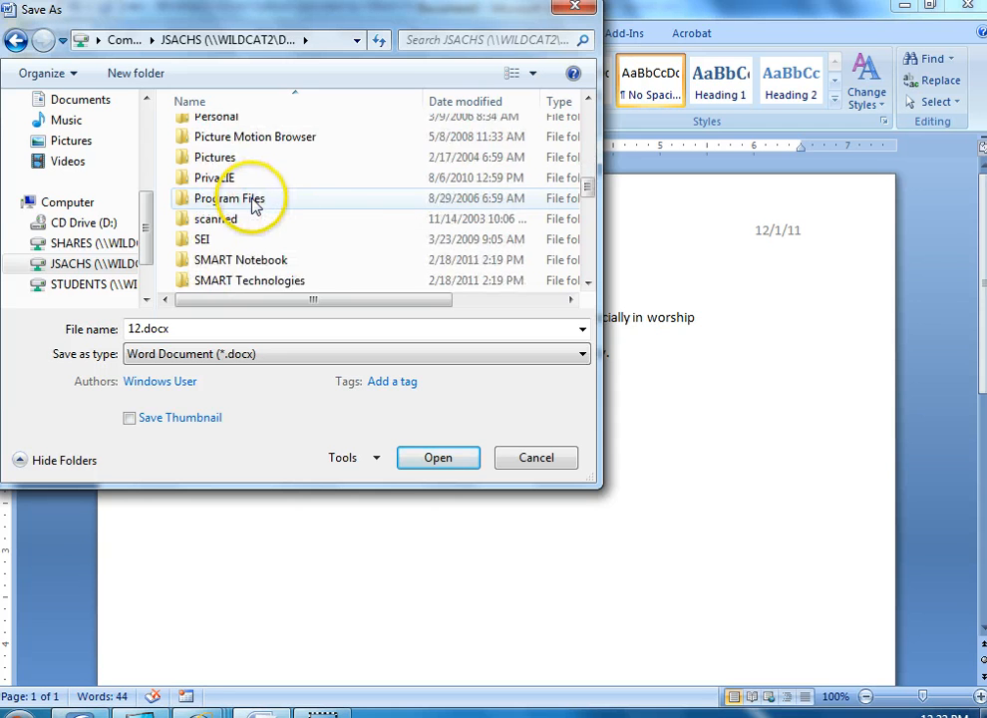
scroll(253, 206, up, 4)
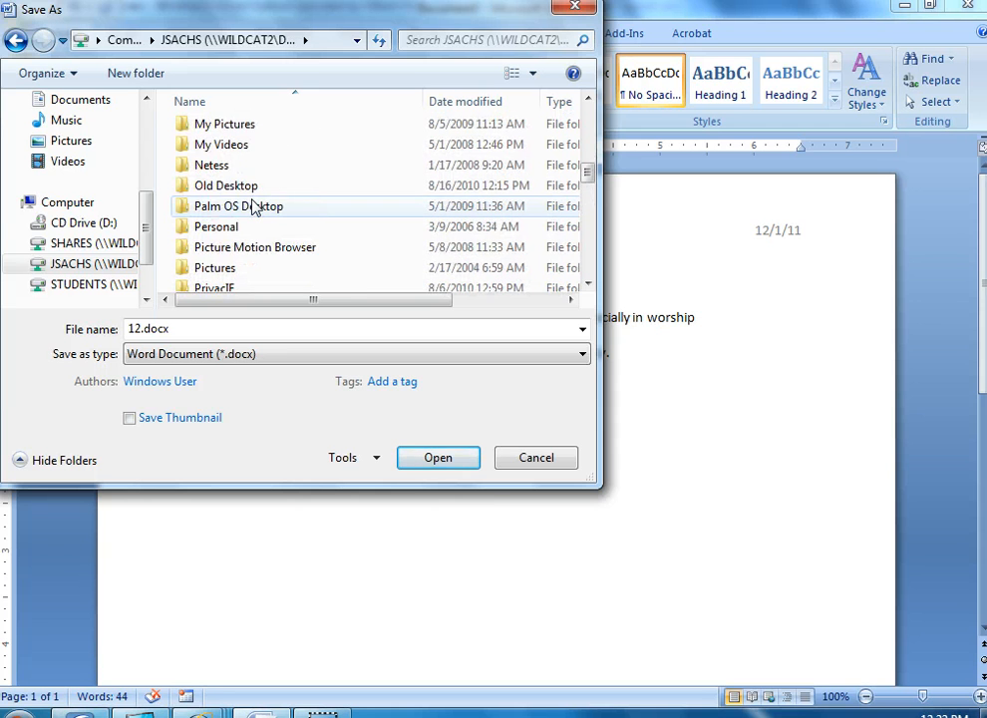
scroll(254, 206, down, 1)
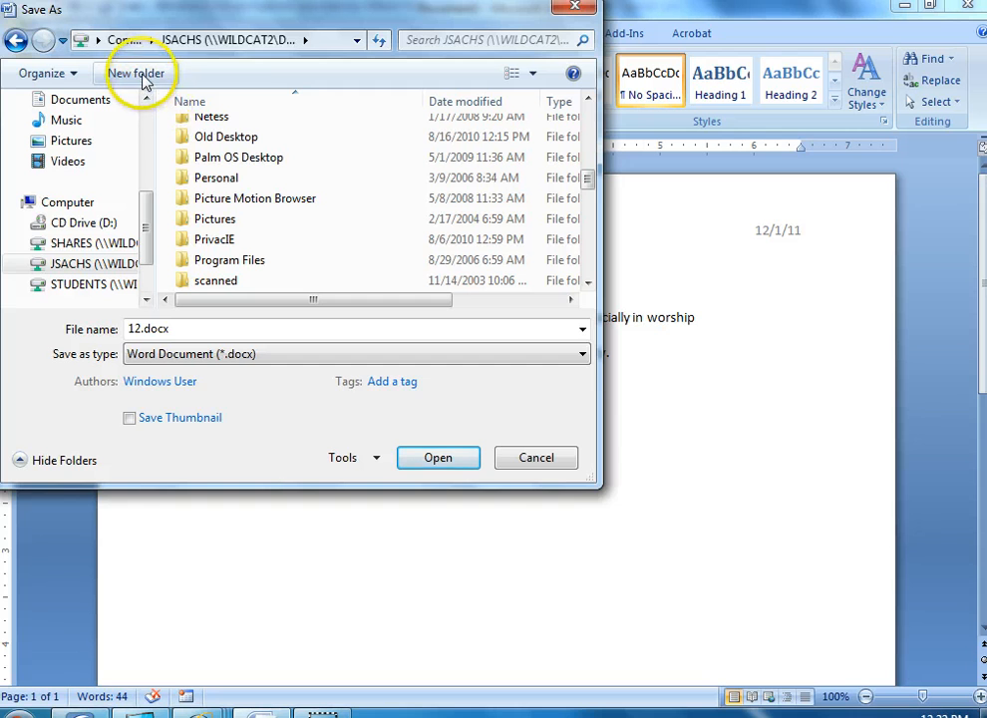
click(140, 76)
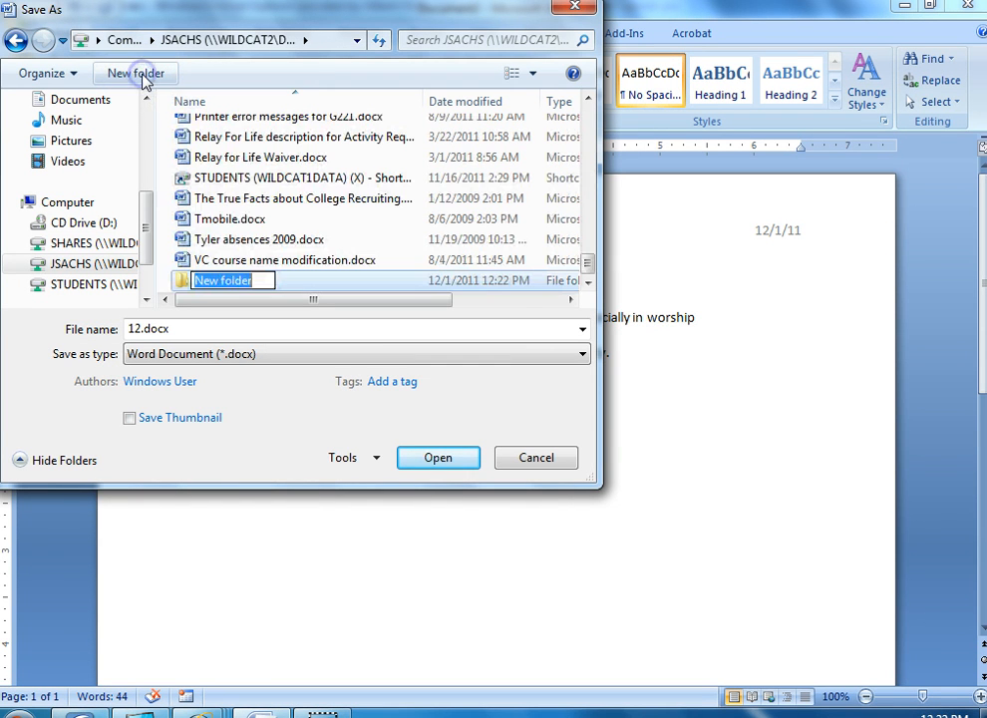
text(Word of the Day)
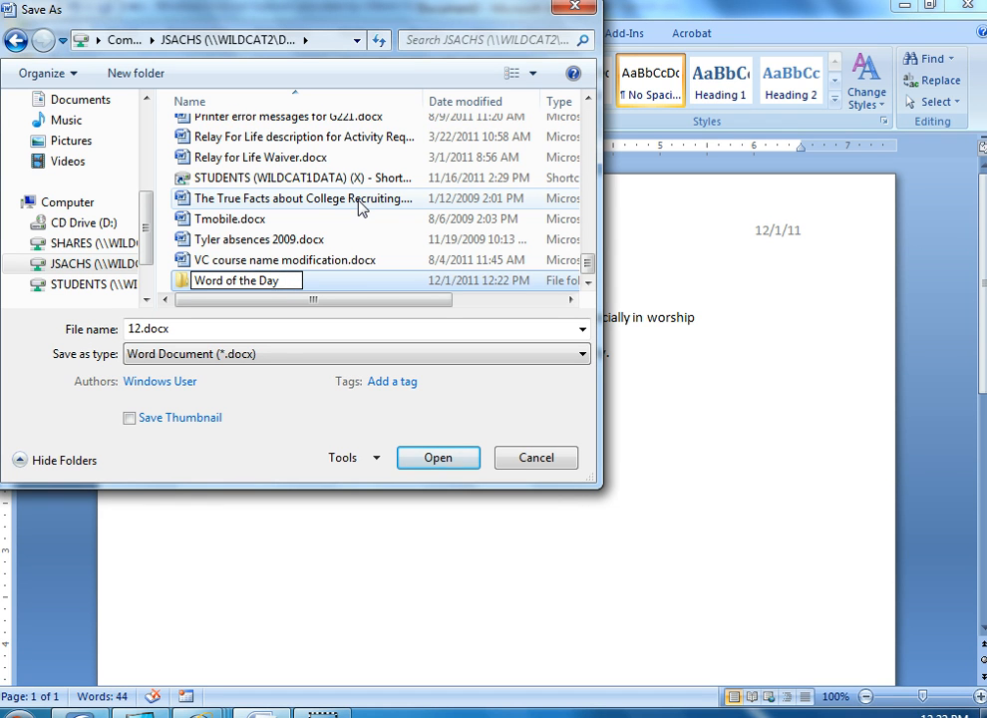
click(309, 280)
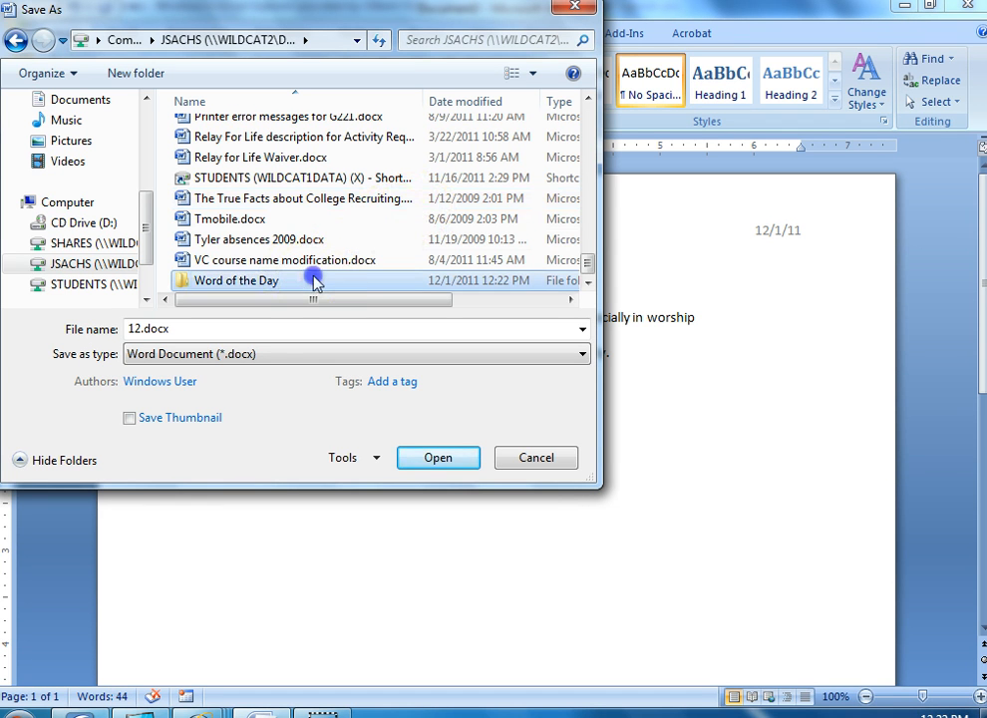
double_click(257, 284)
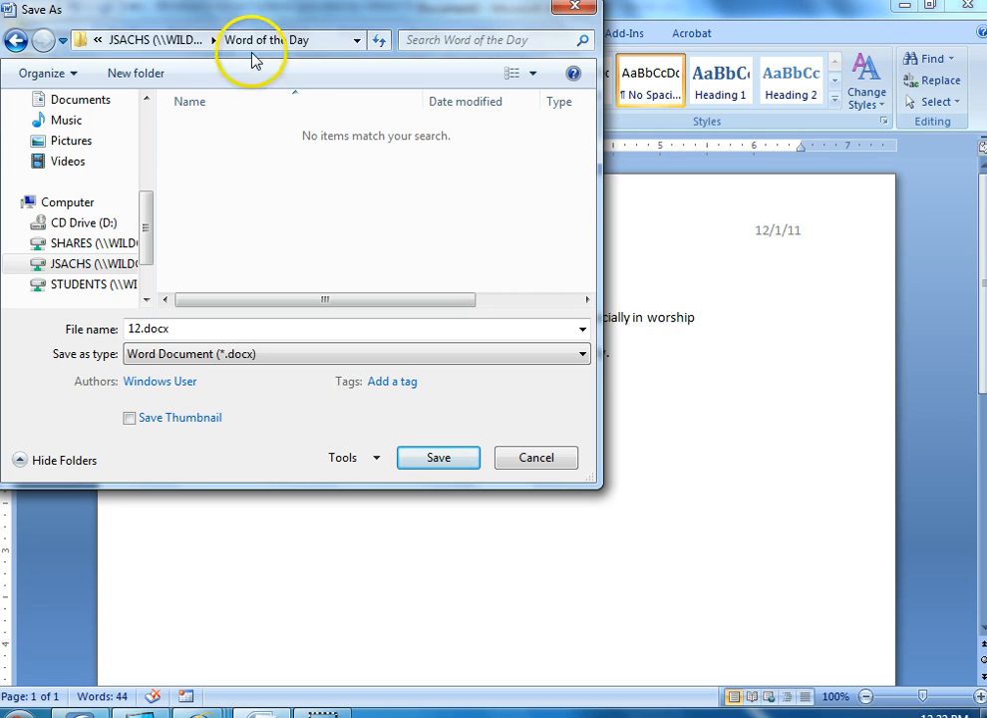
Name the file 12-1-11 and save it as a Word Document in the Word of the Day folder
drag(179, 328, 62, 337)
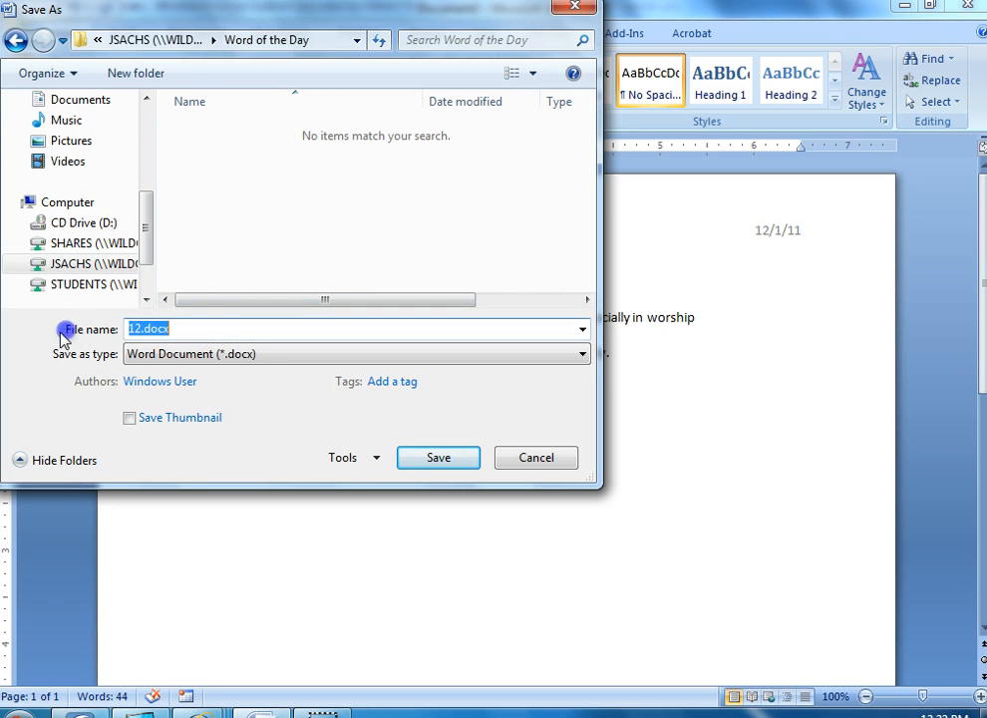
text(12-1-11)
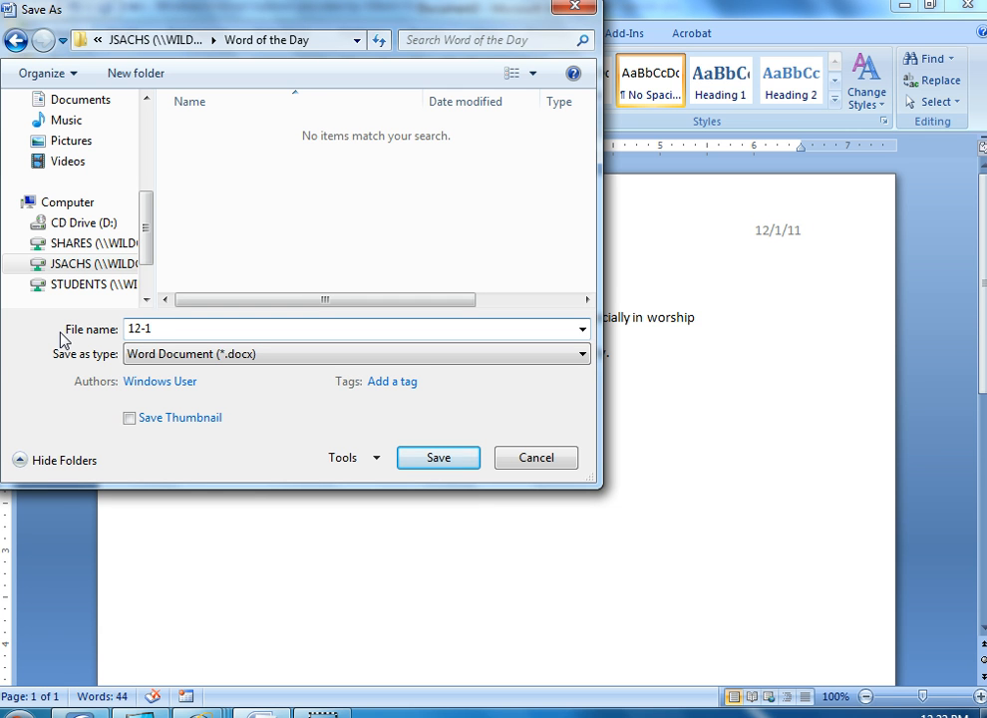
click(141, 328)
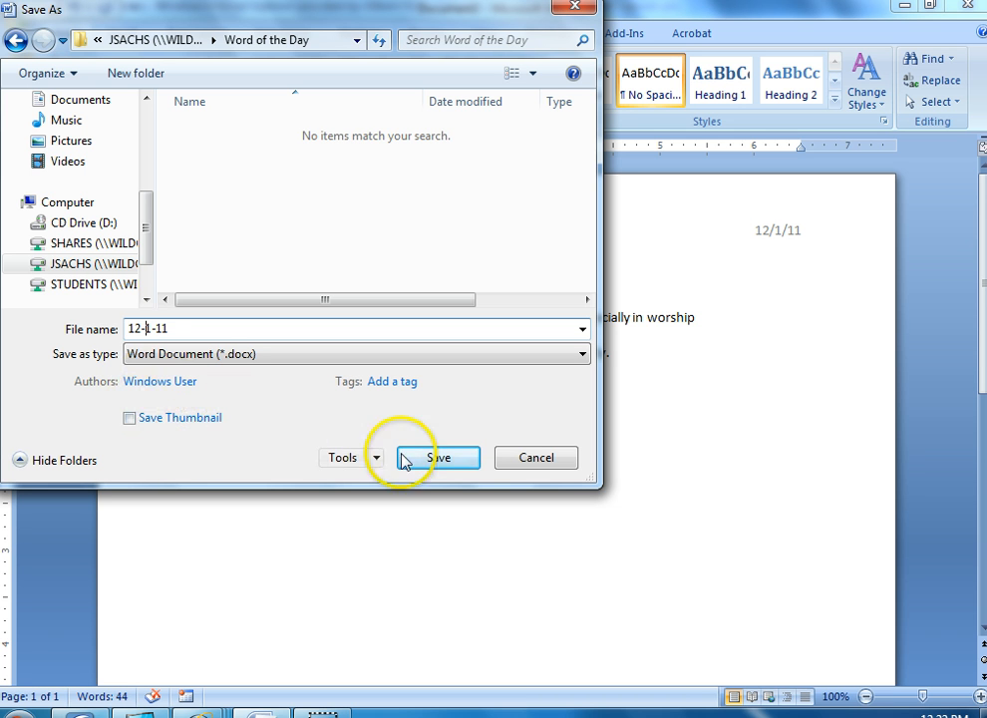
click(448, 460)
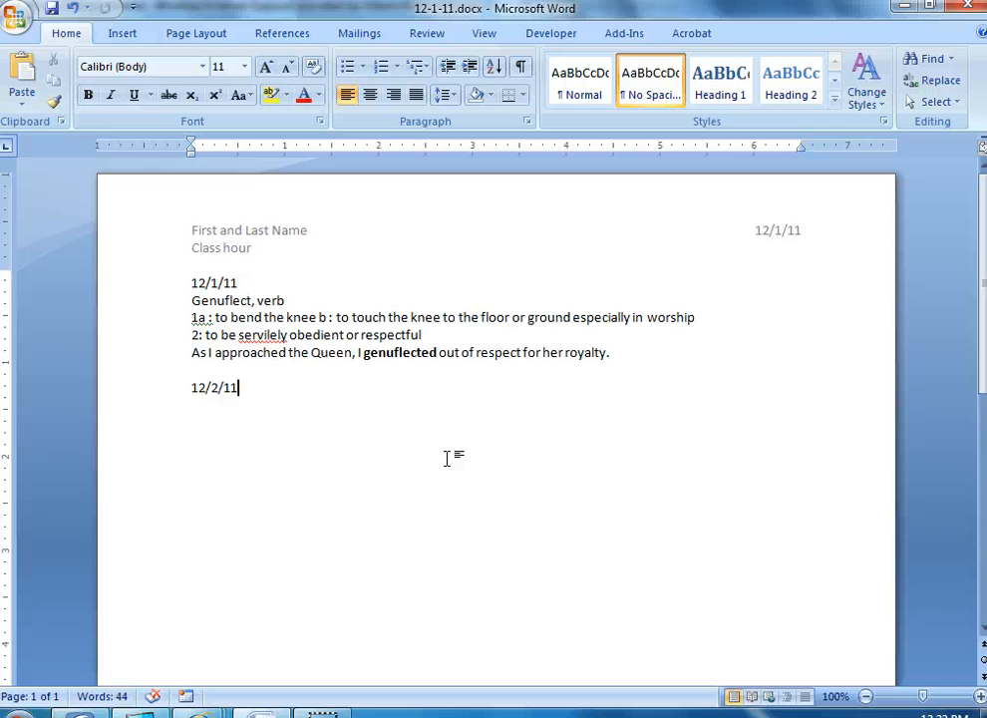
Select the complete 12/1/11 entry, from its date line through the original sentence
click(151, 289)
drag(150, 295, 147, 359)
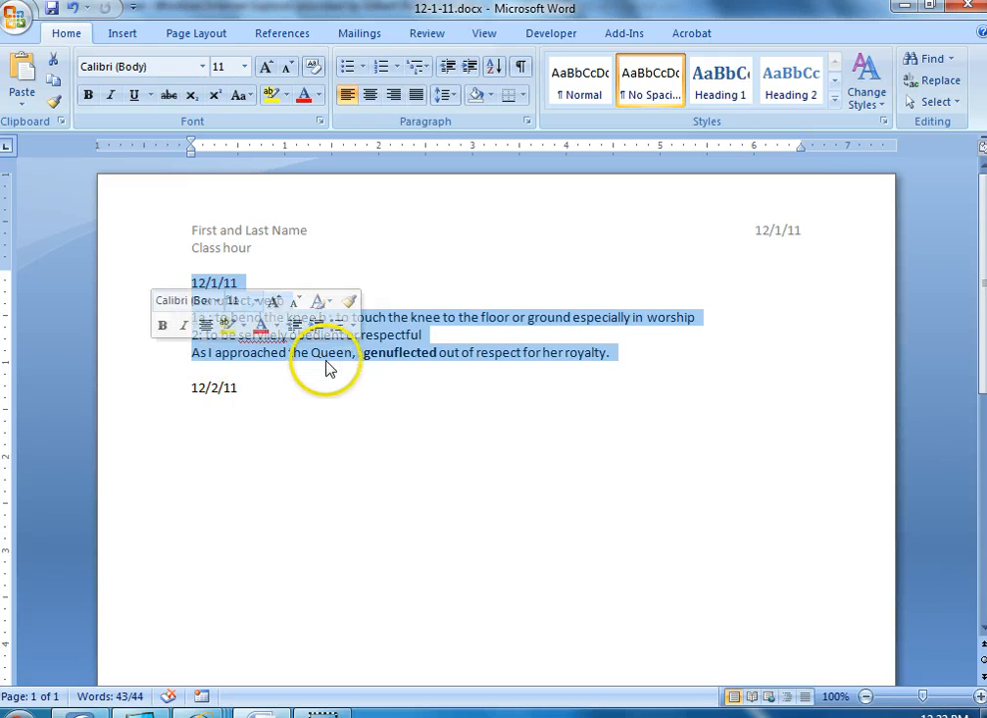